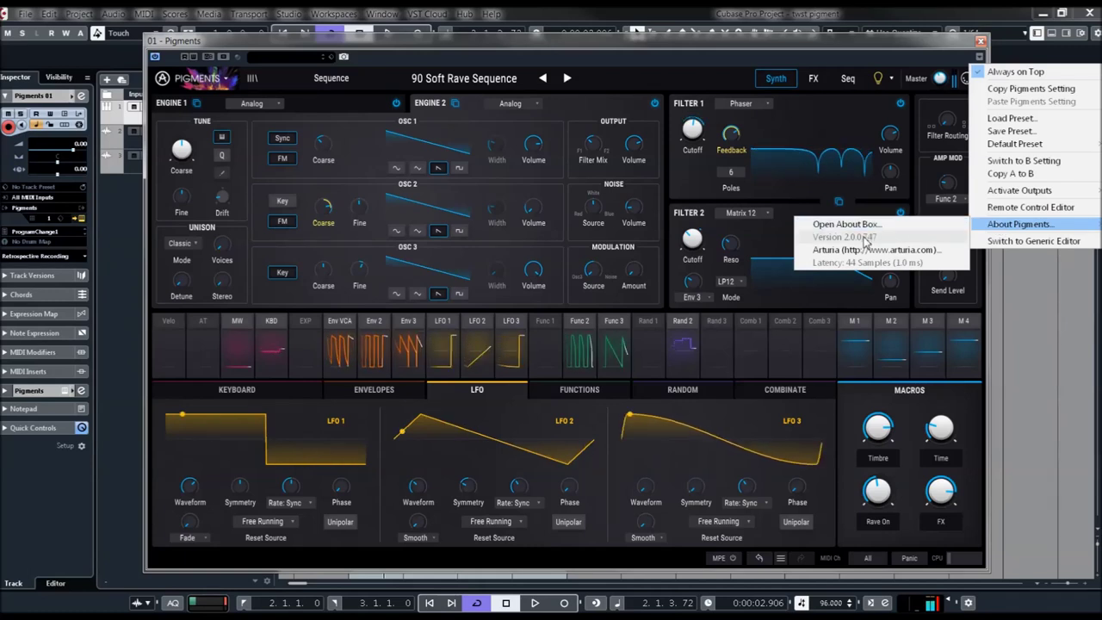
Adjust the Filter 1 cutoff of the 90 Soft Rave Sequence preset
click(601, 42)
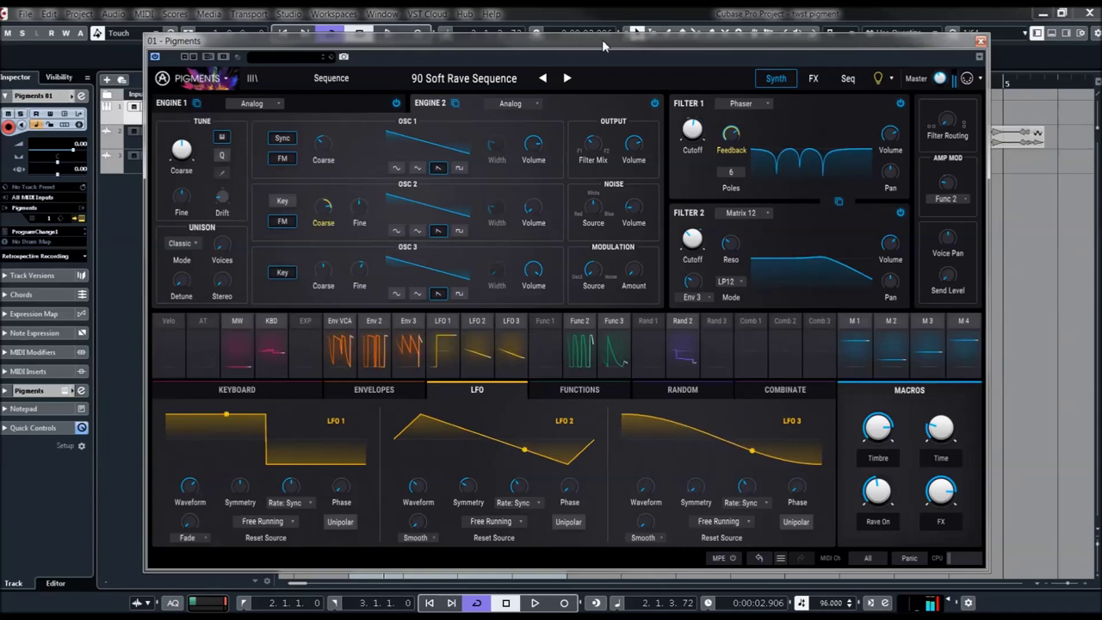
click(694, 127)
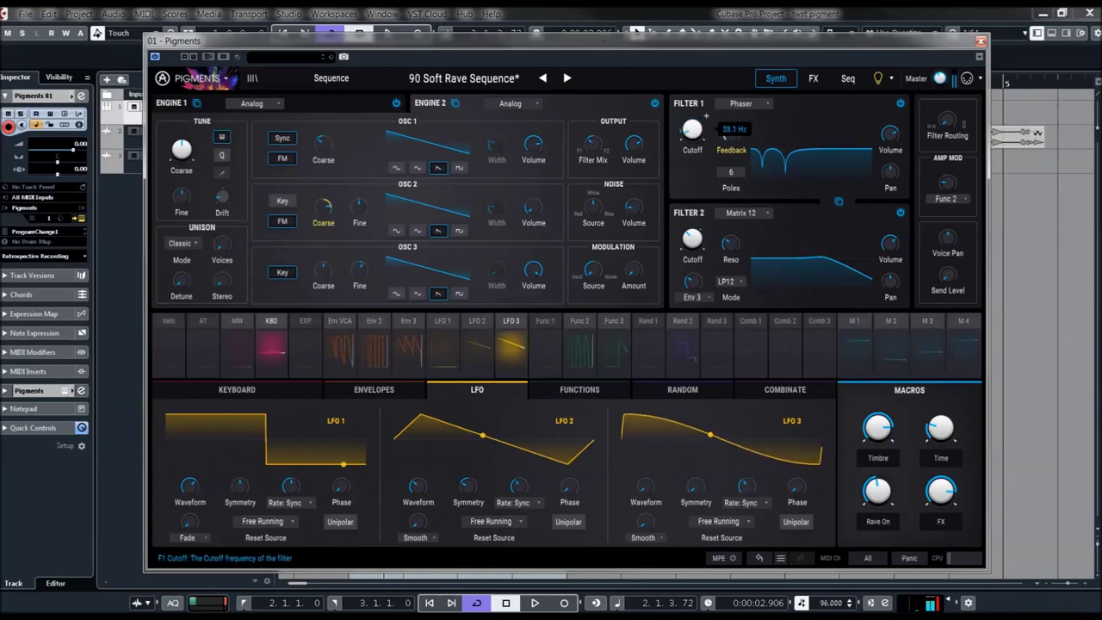
drag(692, 129, 689, 129)
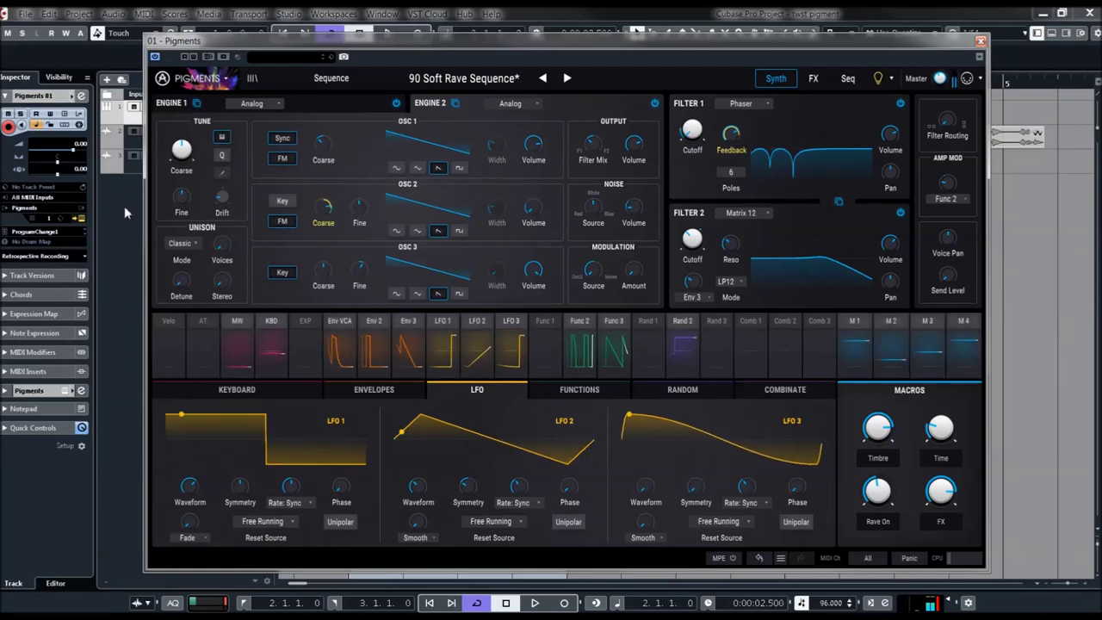
Start looped playback and load the Acid Artic preset, leaving the Pigments 01 track selected
key(space)
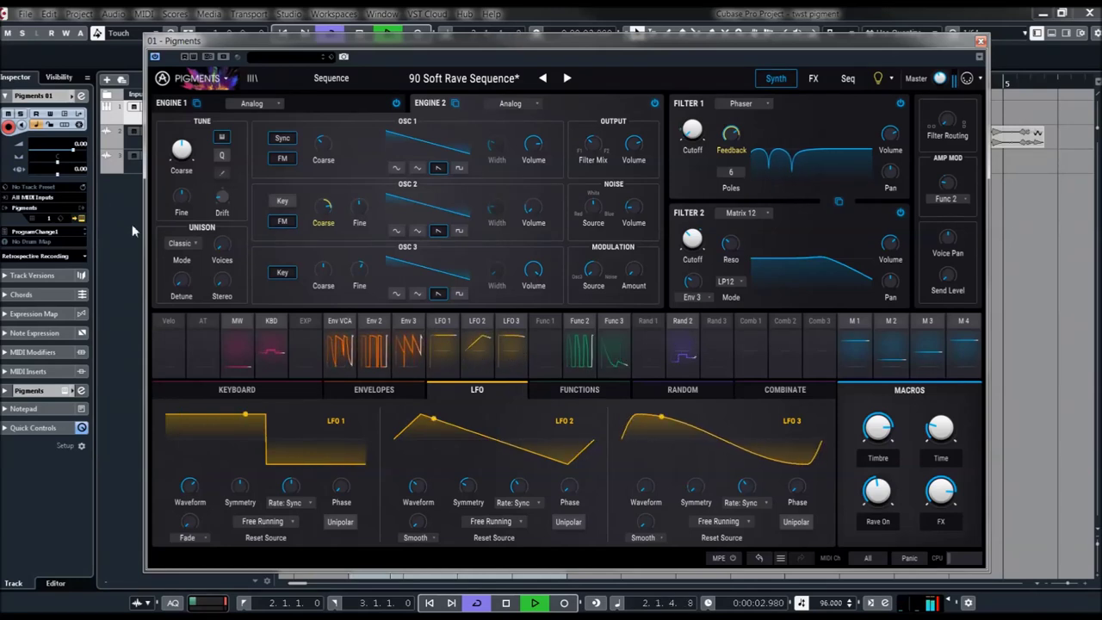
click(113, 156)
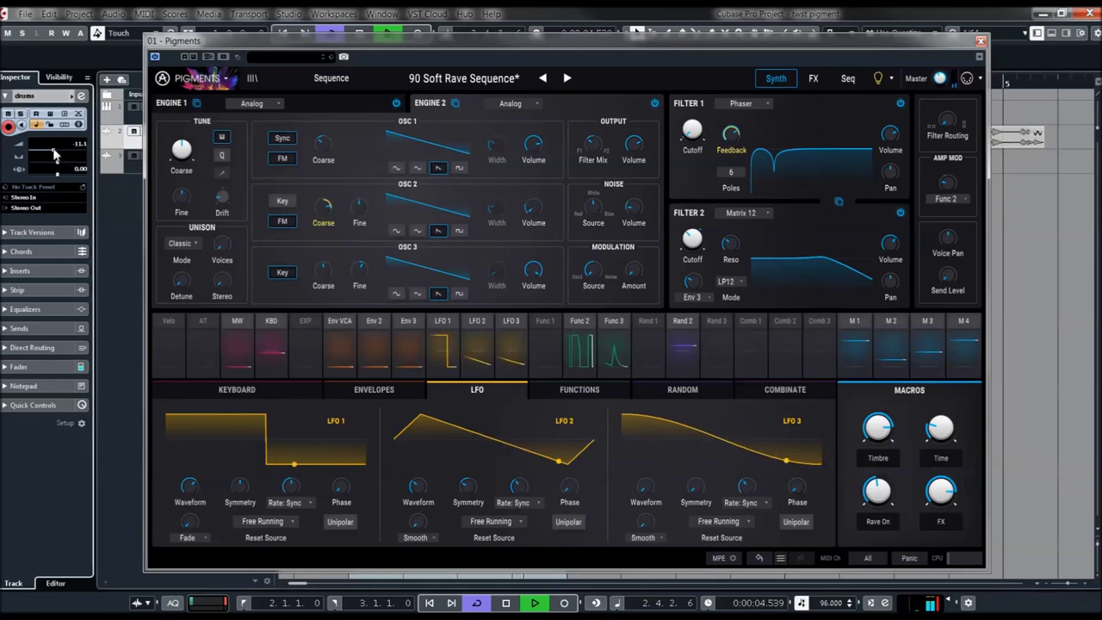
click(568, 78)
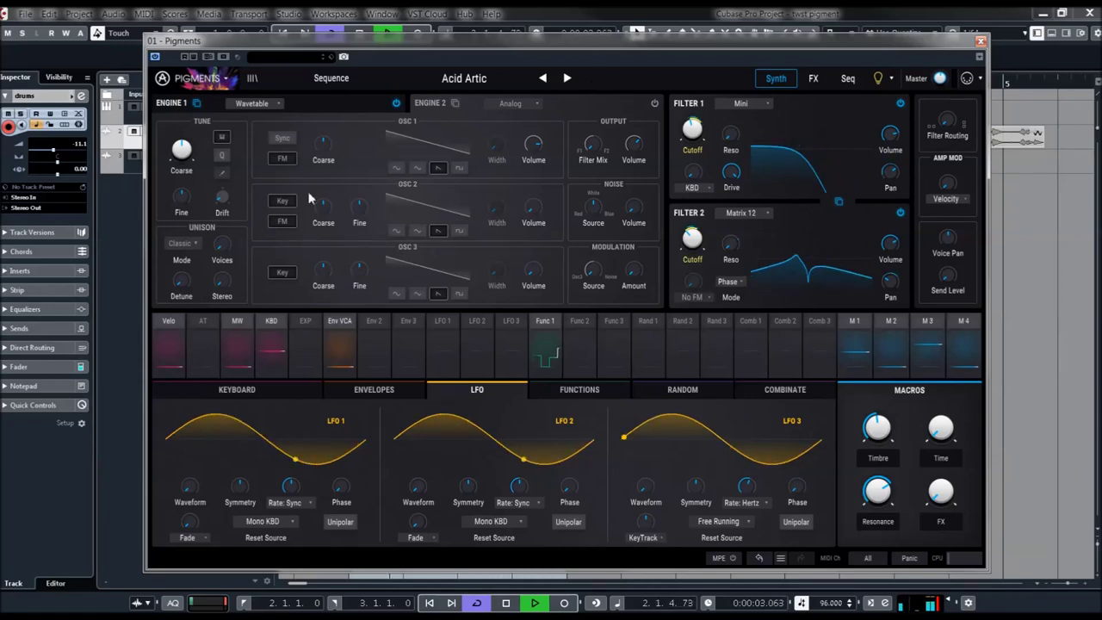
click(133, 113)
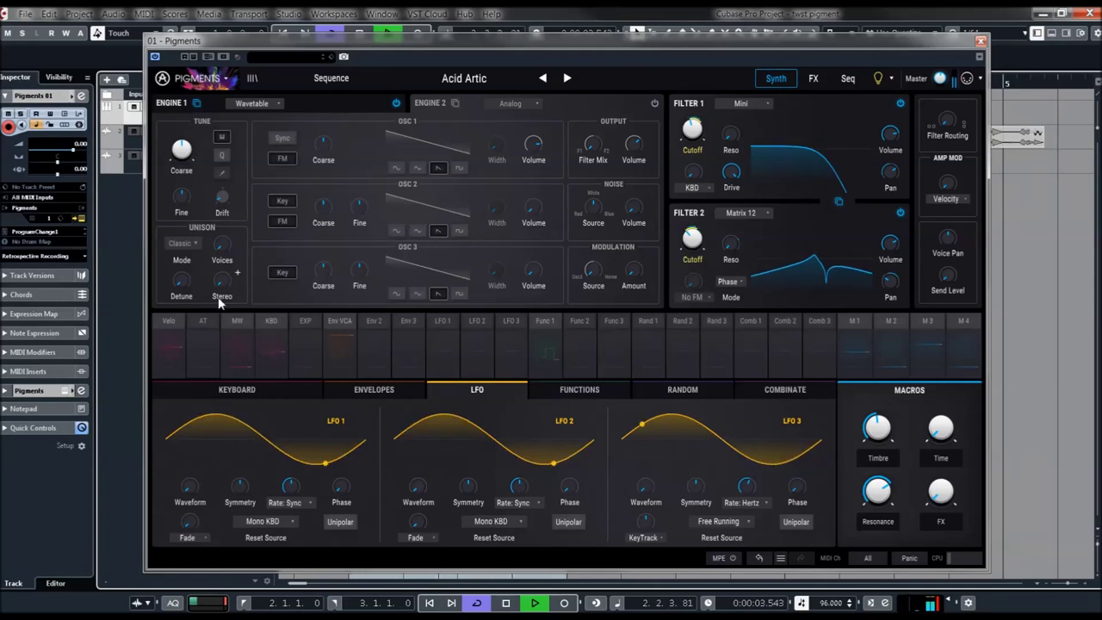
Load the Acid Research Systems and Acid Sequence presets in turn, adjusting the Filter 1 resonance and cutoff while they play
click(568, 79)
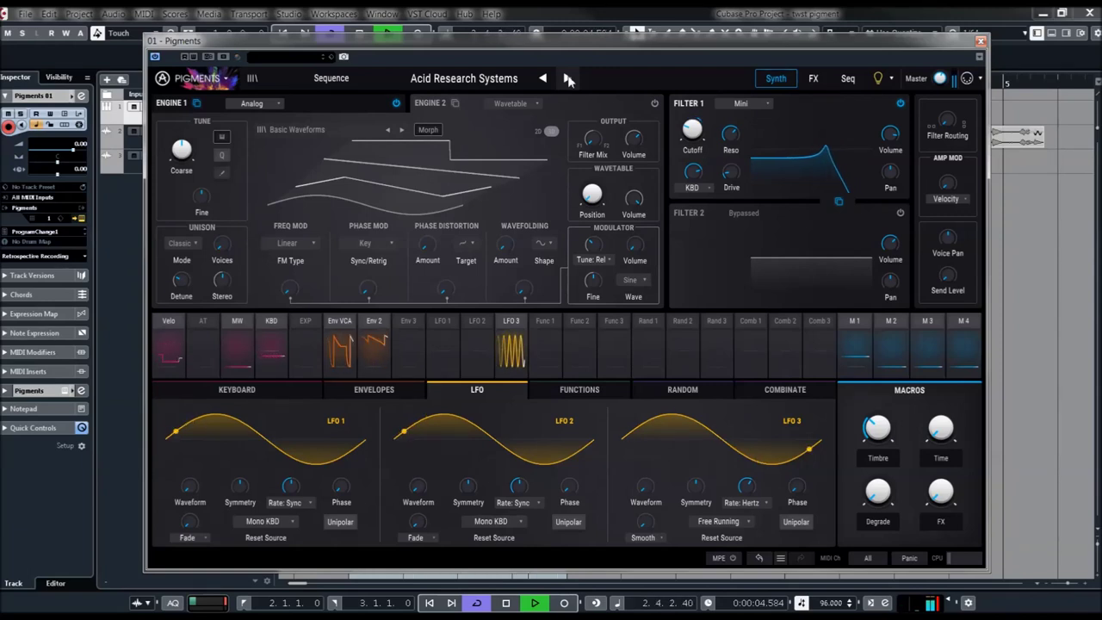
drag(730, 134, 743, 127)
mouse_move(700, 135)
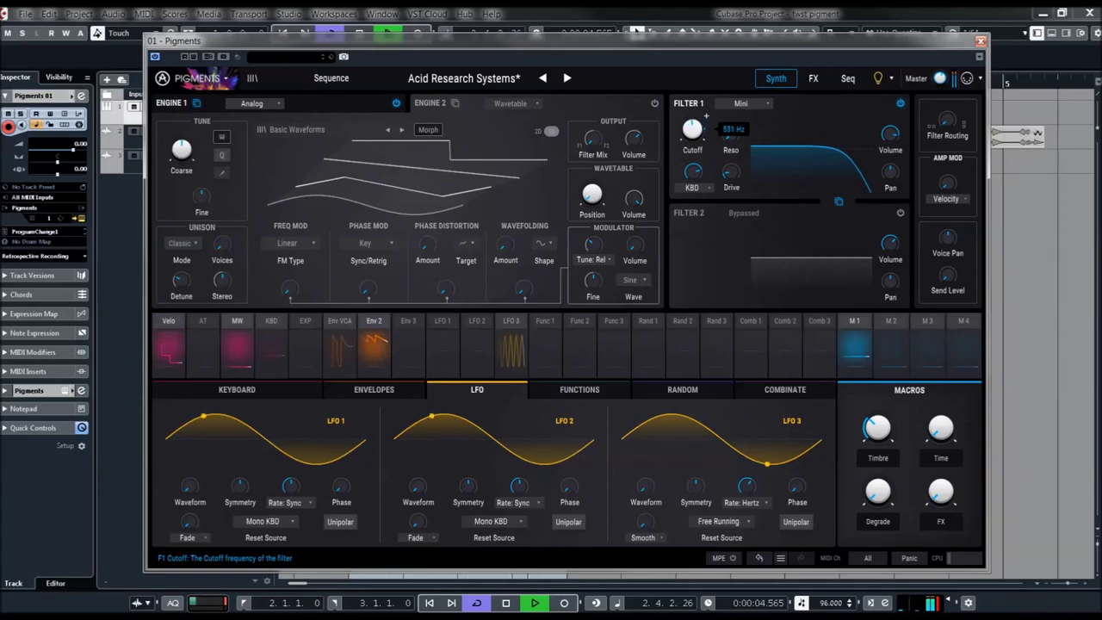
click(568, 78)
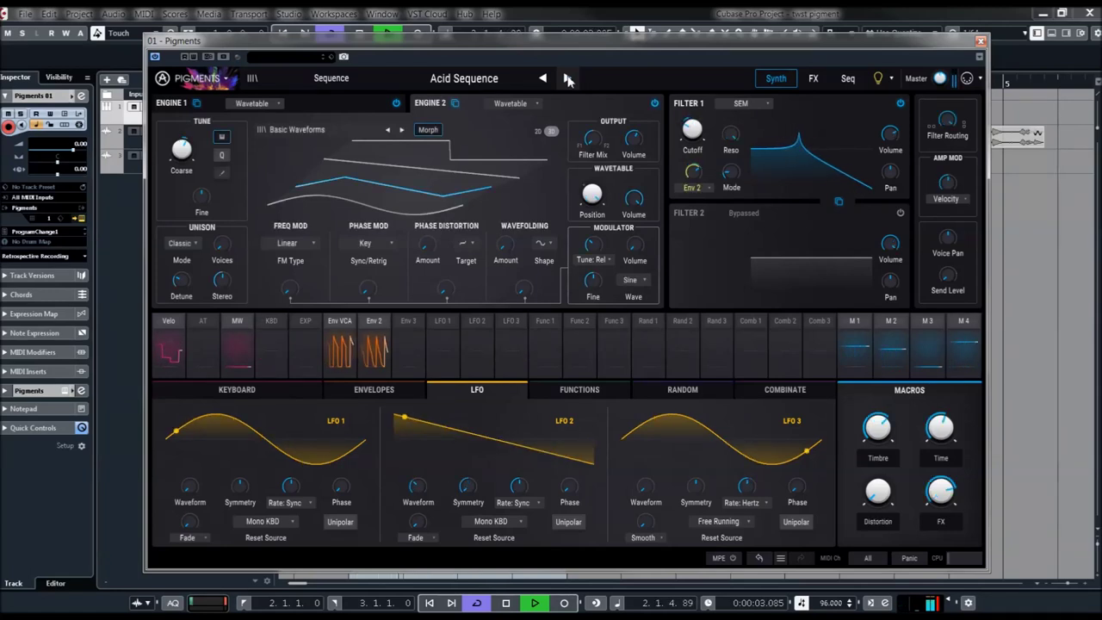
drag(732, 134, 744, 128)
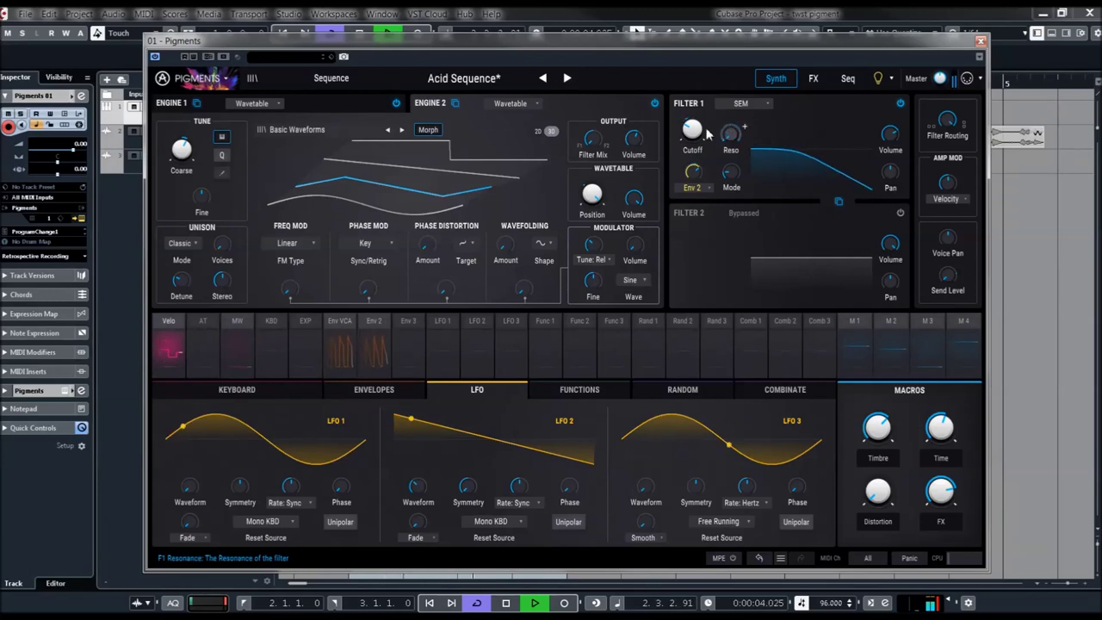
Audition the Action To Reaction Seq preset and the Deep Sea Waves preset
click(568, 78)
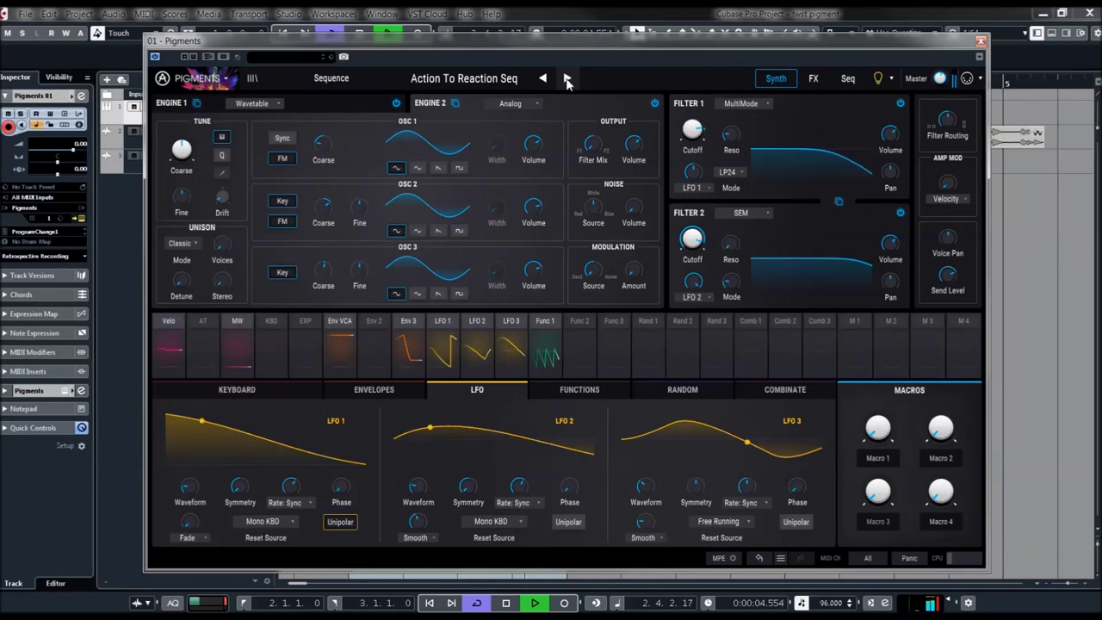
click(483, 83)
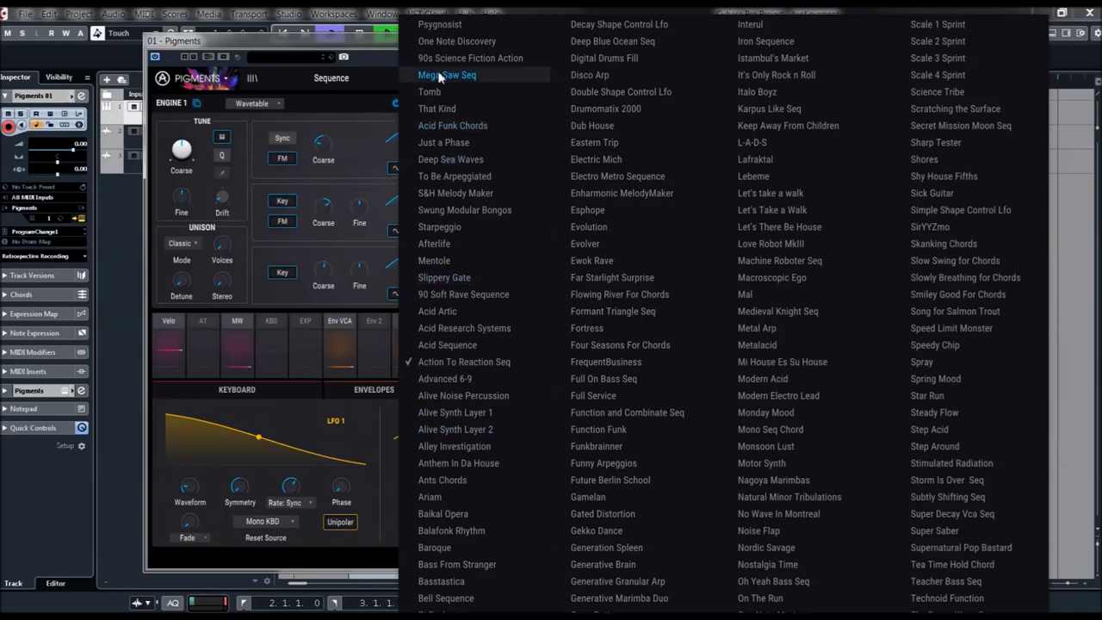
click(441, 160)
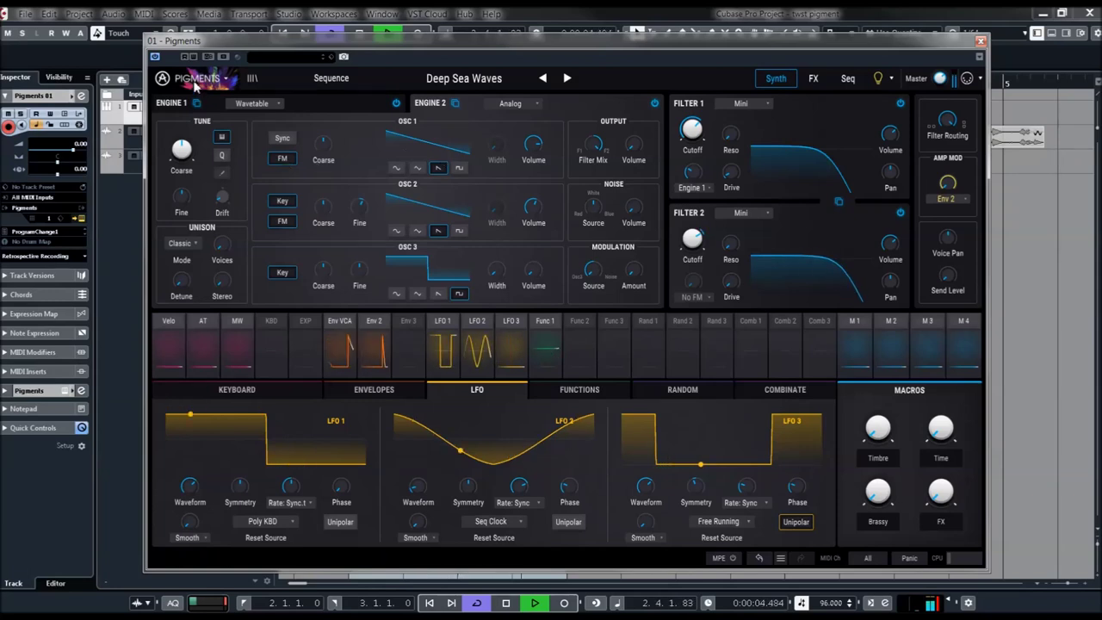
Resize the Pigments plug-in window to a smaller size
click(239, 81)
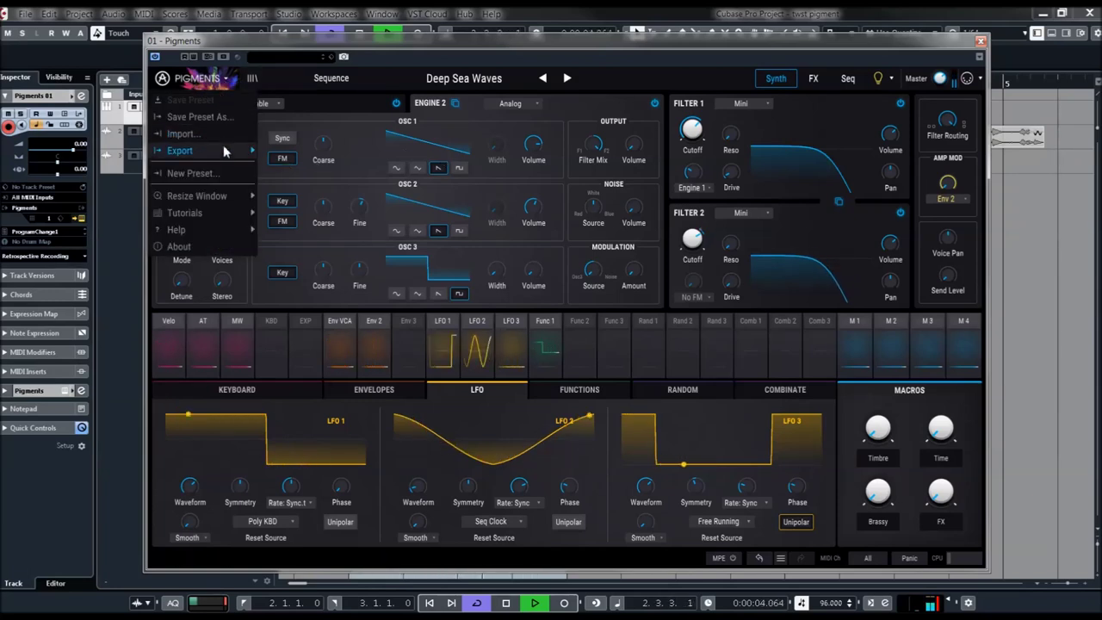
mouse_move(219, 199)
click(308, 284)
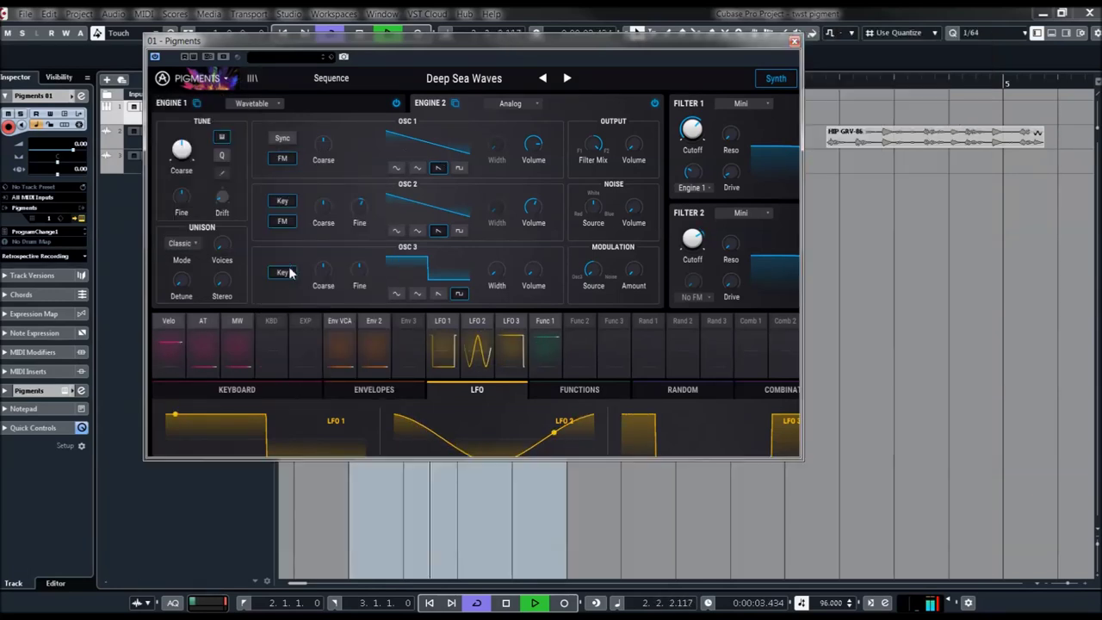
Load the To Be Arpeggiated preset with an adjusted Filter 1 cutoff, and replace it with the Just a Phase preset
click(474, 76)
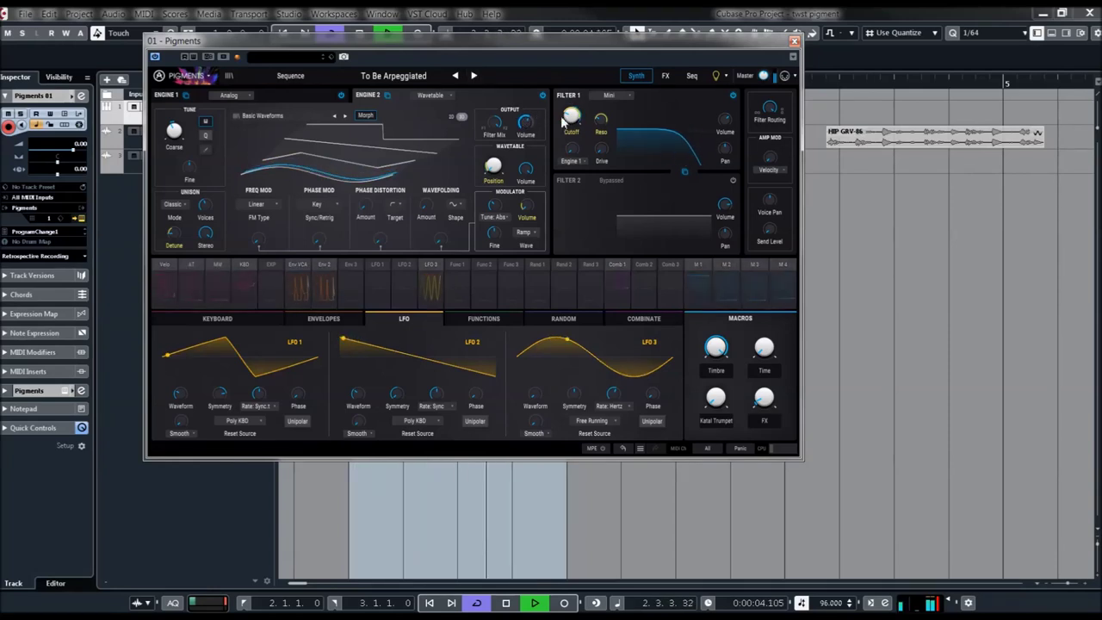
drag(572, 115, 575, 109)
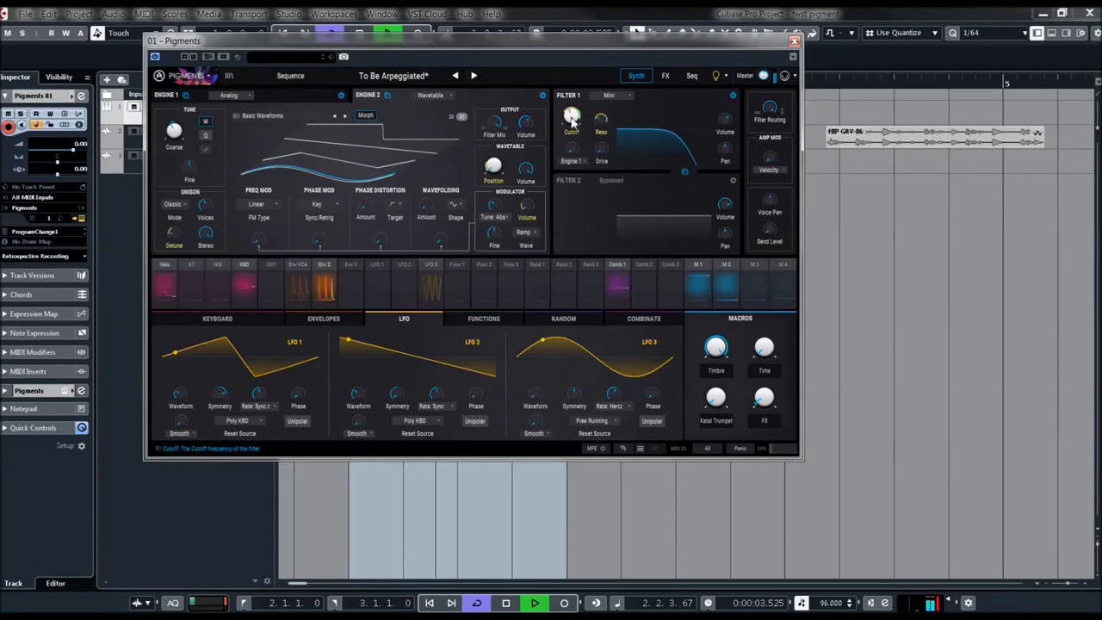
click(403, 78)
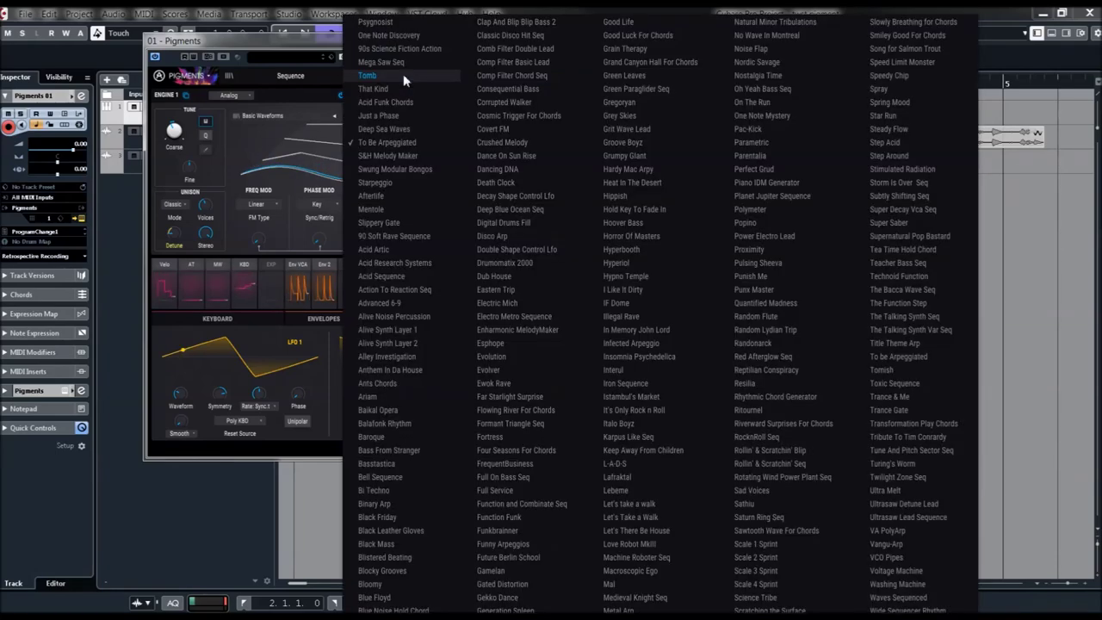
click(385, 124)
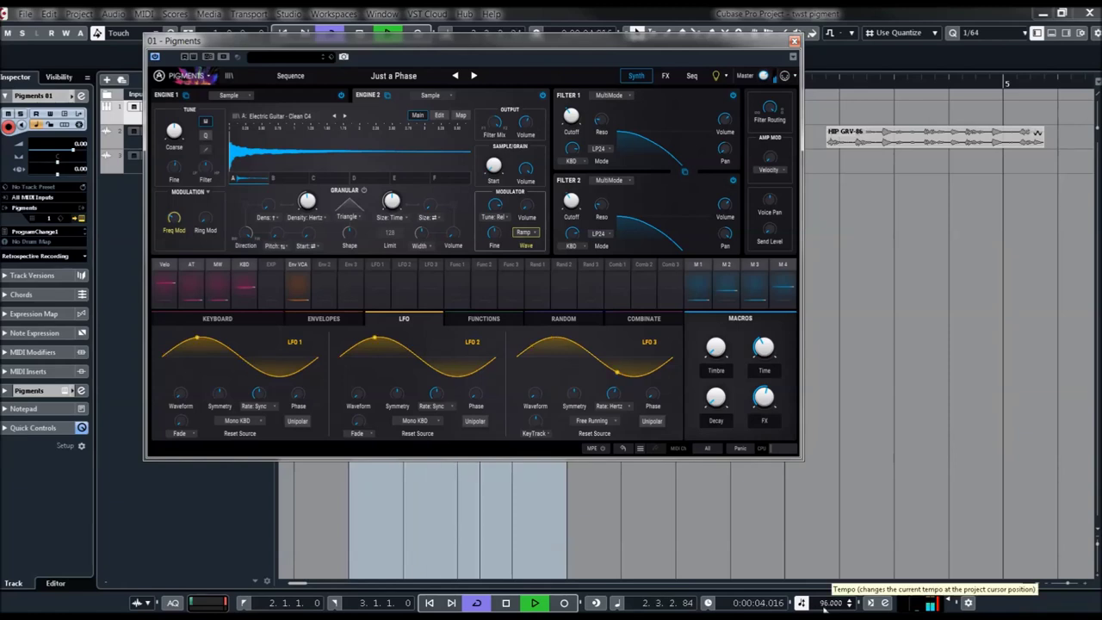
Set the project tempo to 108 BPM
scroll(833, 606, up, 1)
scroll(833, 606, up, 6)
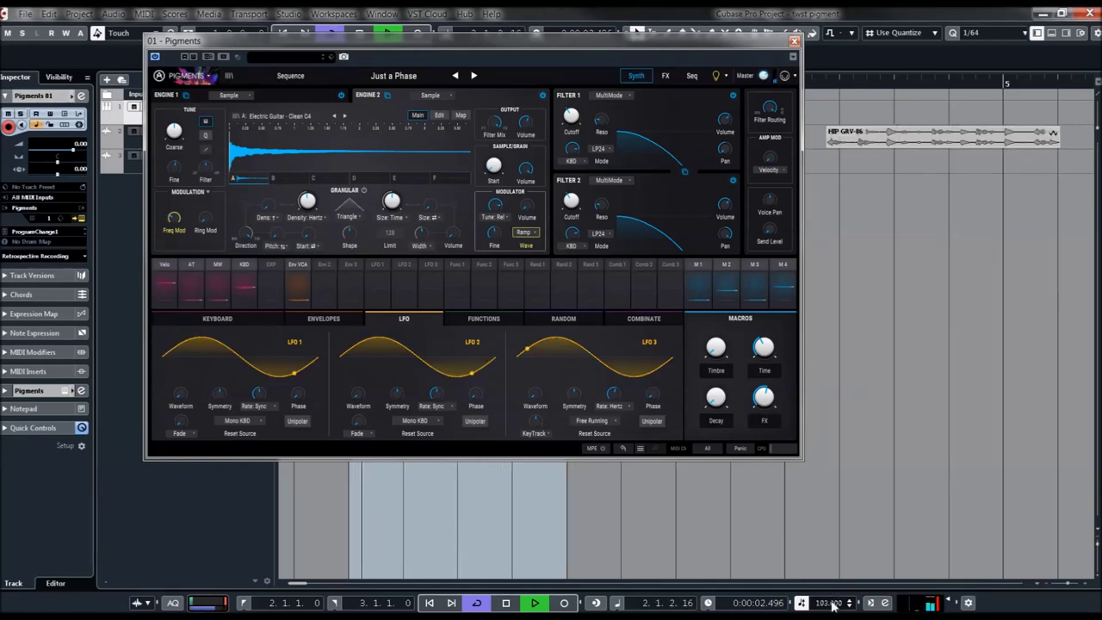
scroll(834, 606, up, 5)
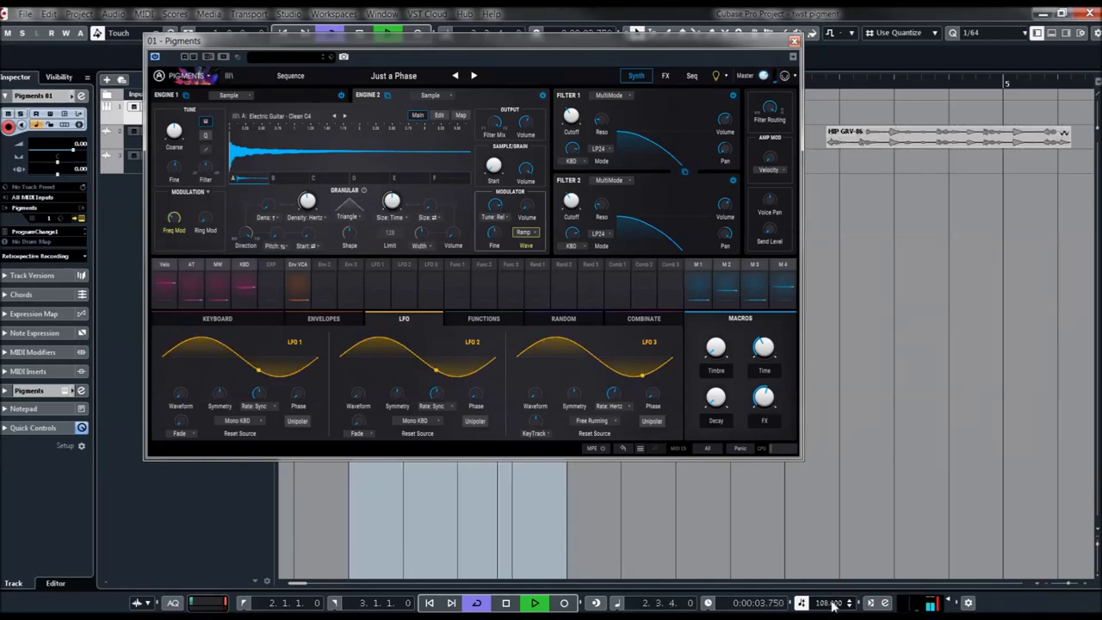
Time-stretch the first clip on the drums track so that it ends exactly at bar 3
drag(480, 43, 611, 263)
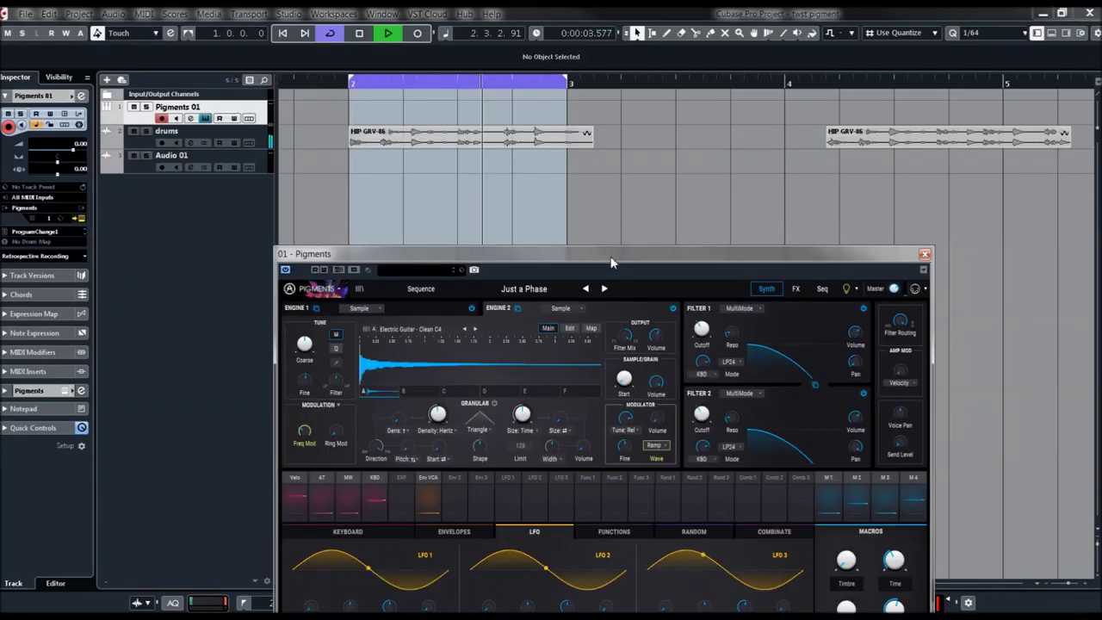
click(560, 136)
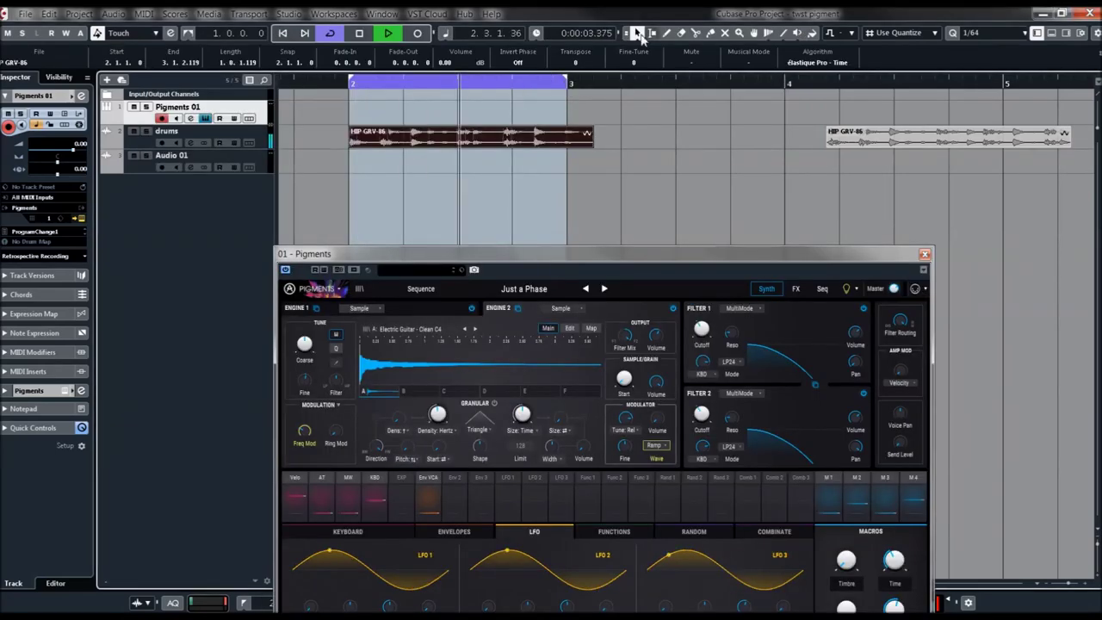
click(638, 41)
click(639, 41)
click(637, 39)
click(707, 74)
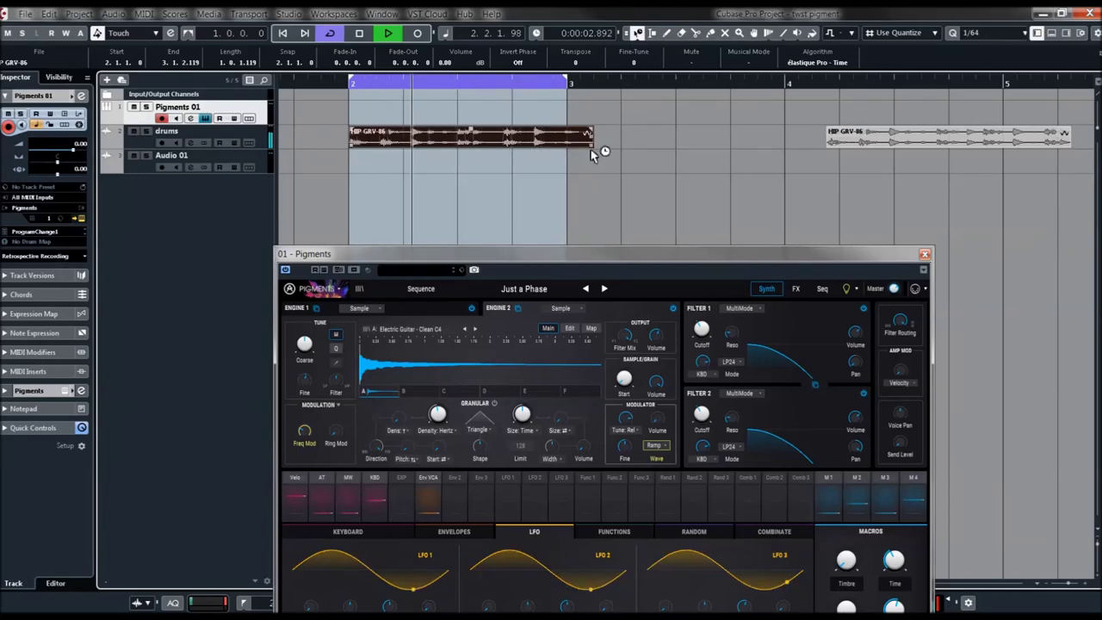
drag(590, 153, 566, 154)
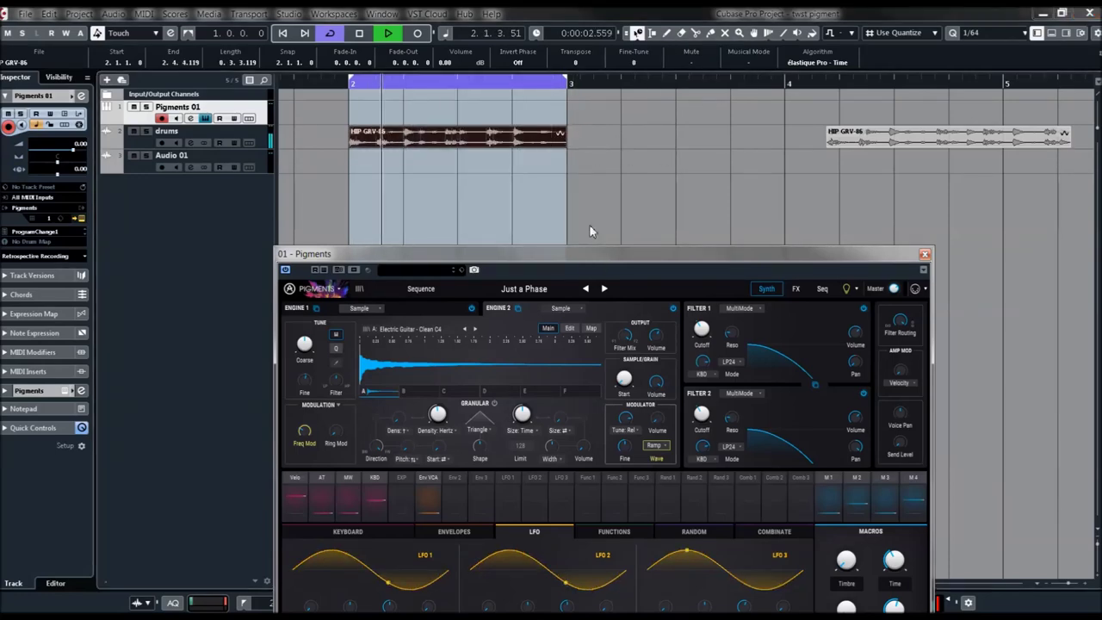
Move the Pigments window back up and audition the Afterlife, Mentole and Alive Noise Percussion presets
drag(534, 254, 470, 53)
click(471, 87)
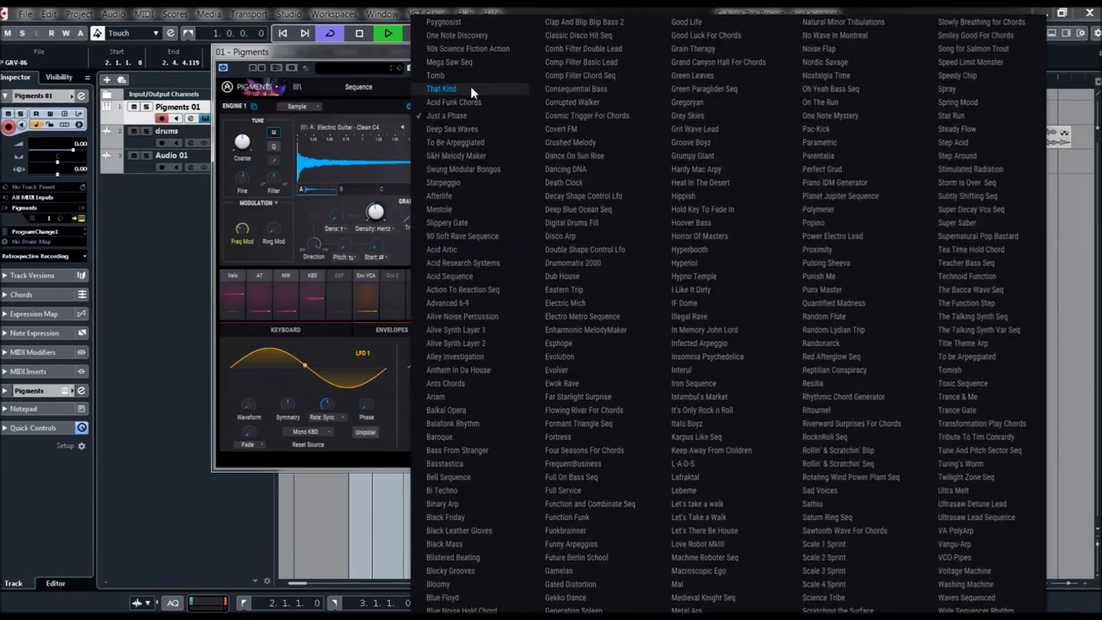
click(441, 197)
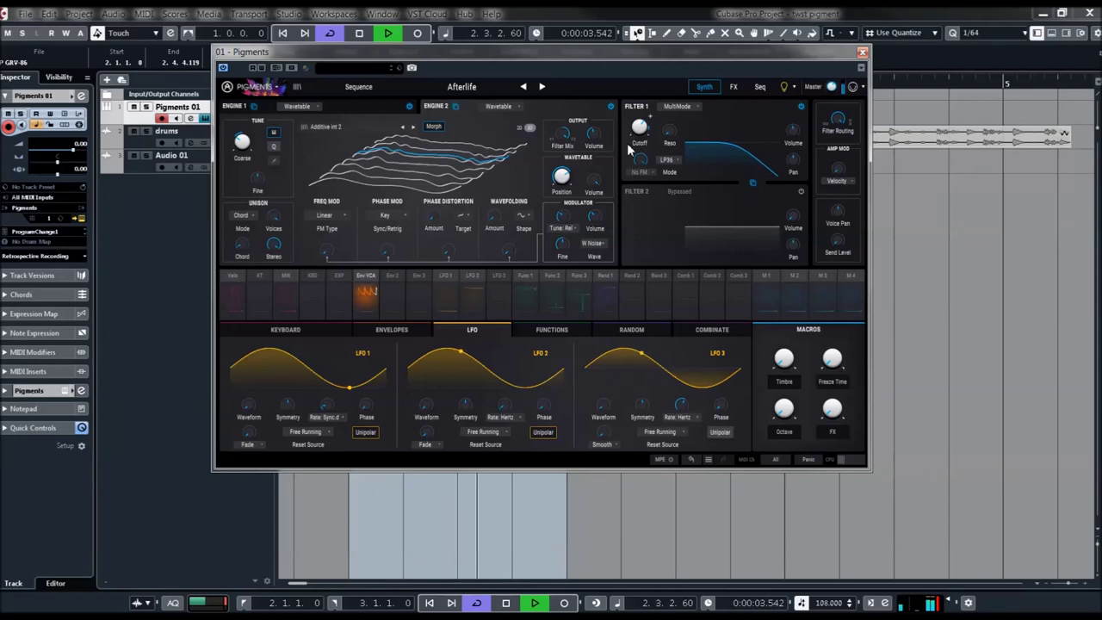
click(542, 87)
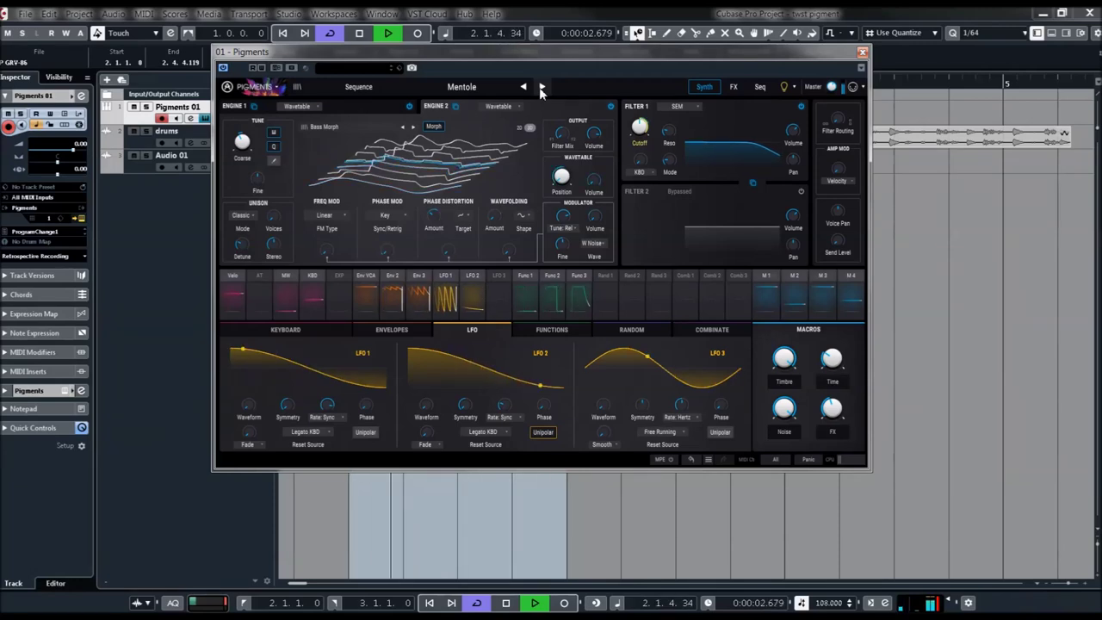
drag(576, 182, 575, 163)
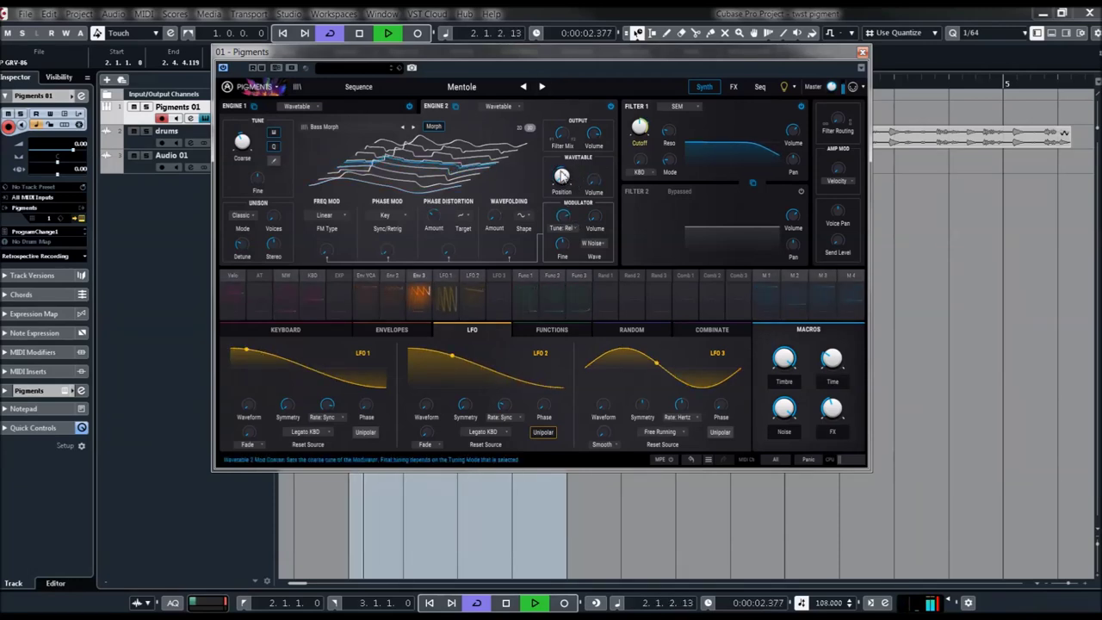
click(462, 90)
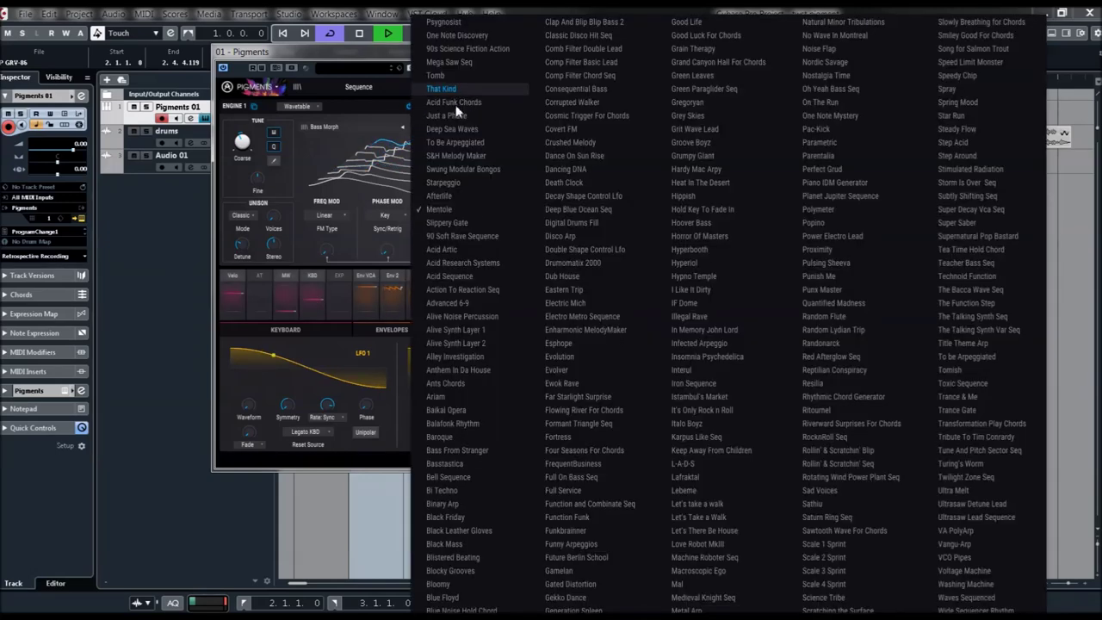
click(454, 317)
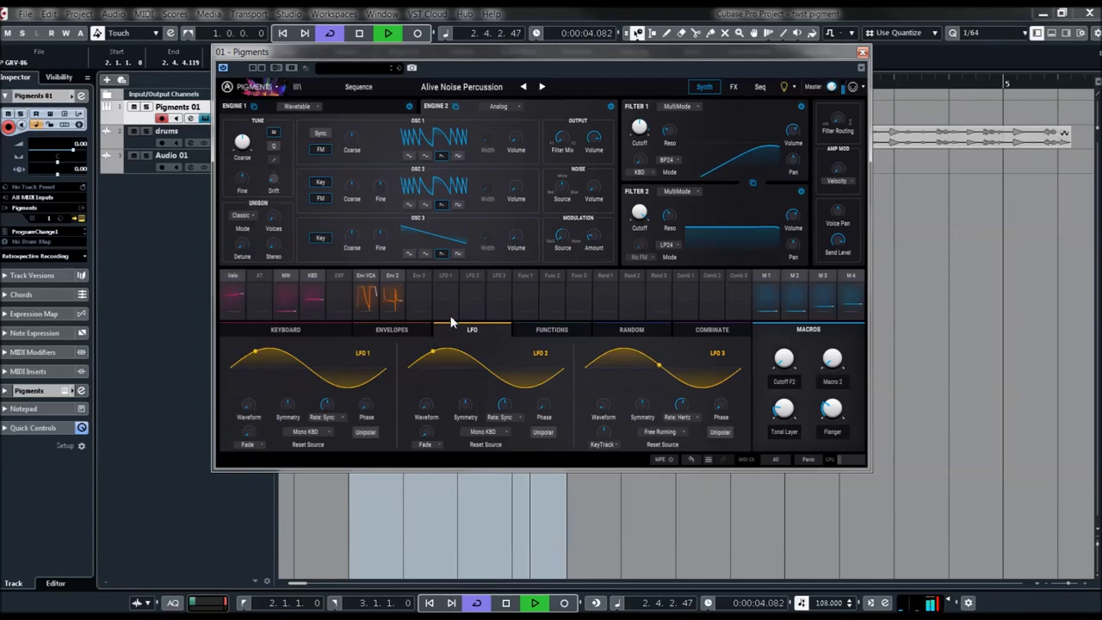
Load the Anthem In Da House preset and lower its Filter 1 cutoff
click(461, 86)
click(439, 369)
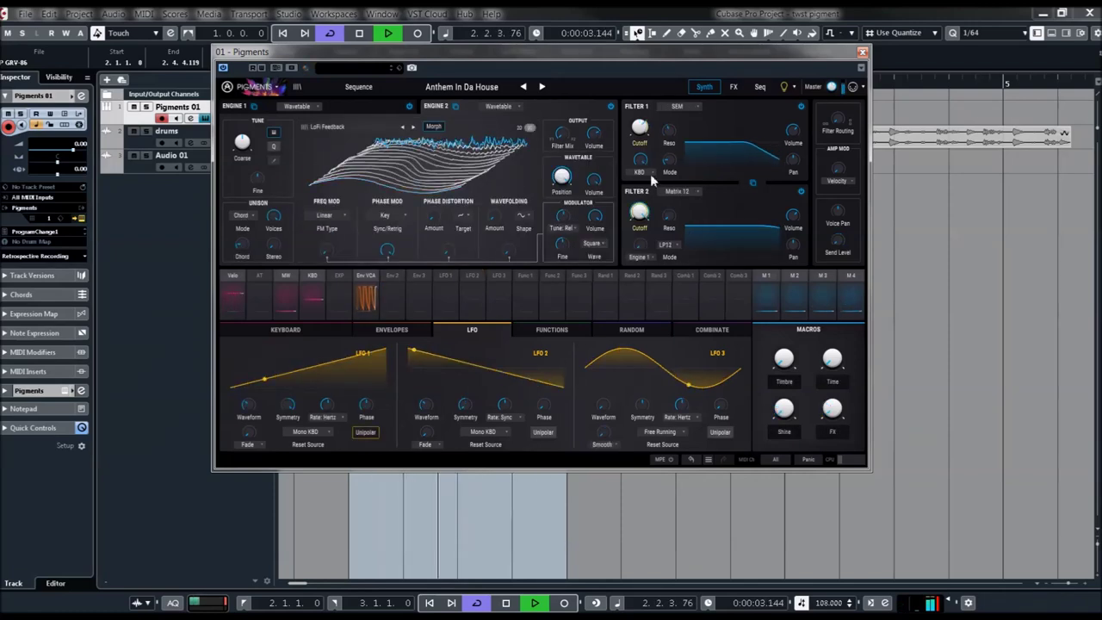
mouse_move(639, 126)
mouse_down()
mouse_move(639, 103)
mouse_move(640, 129)
mouse_up()
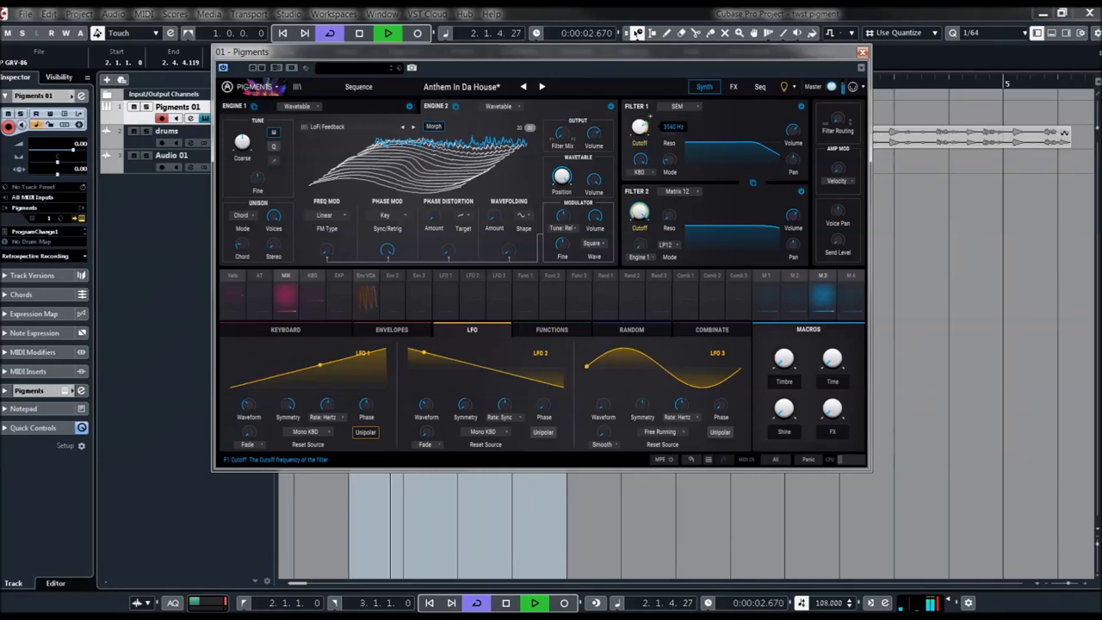
drag(640, 129, 640, 139)
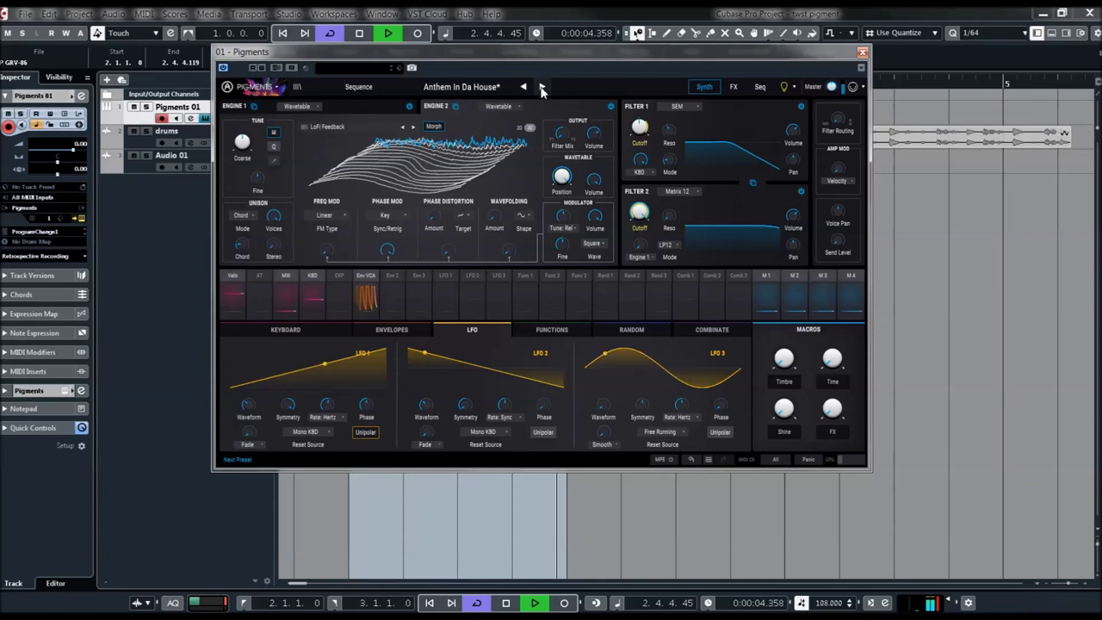
Audition the Ants Chords preset over the drum loop, stop playback and load the Ariam preset
click(542, 88)
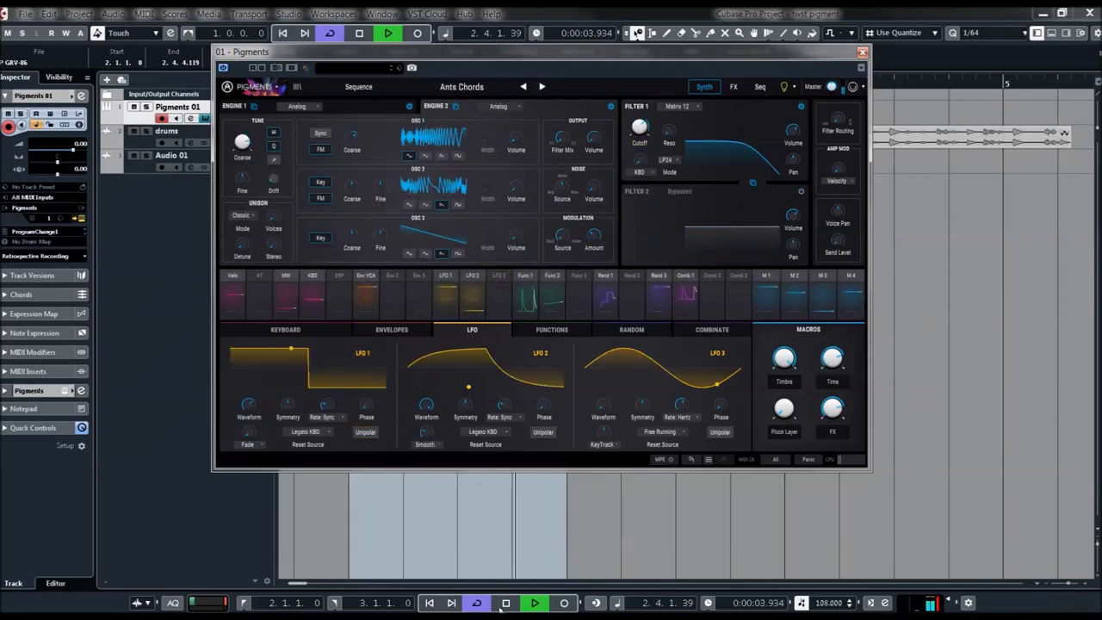
key(space)
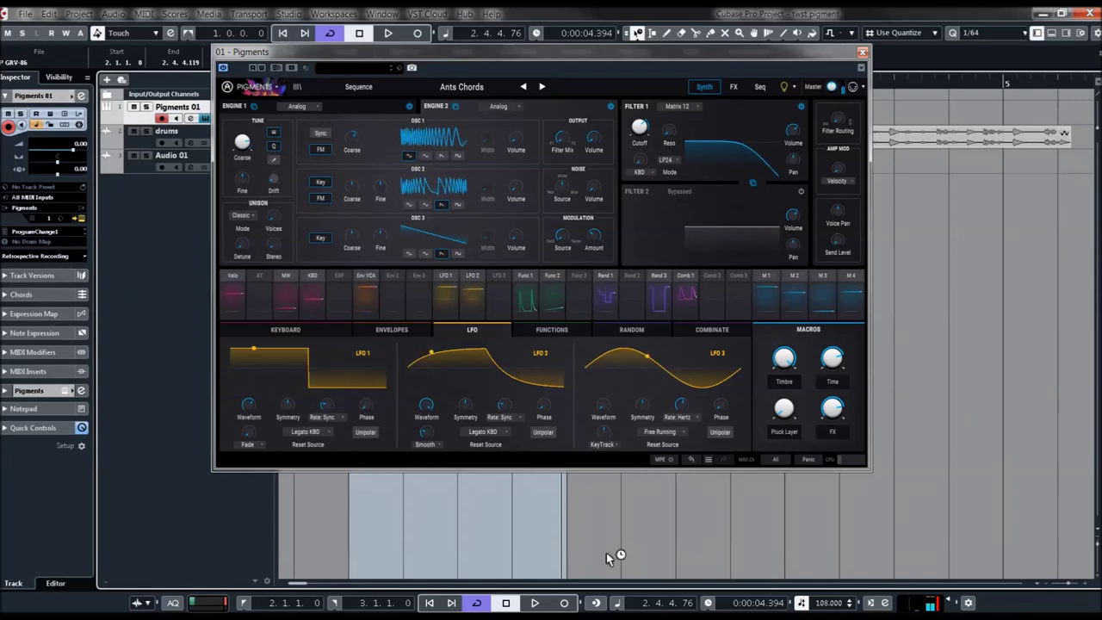
click(542, 87)
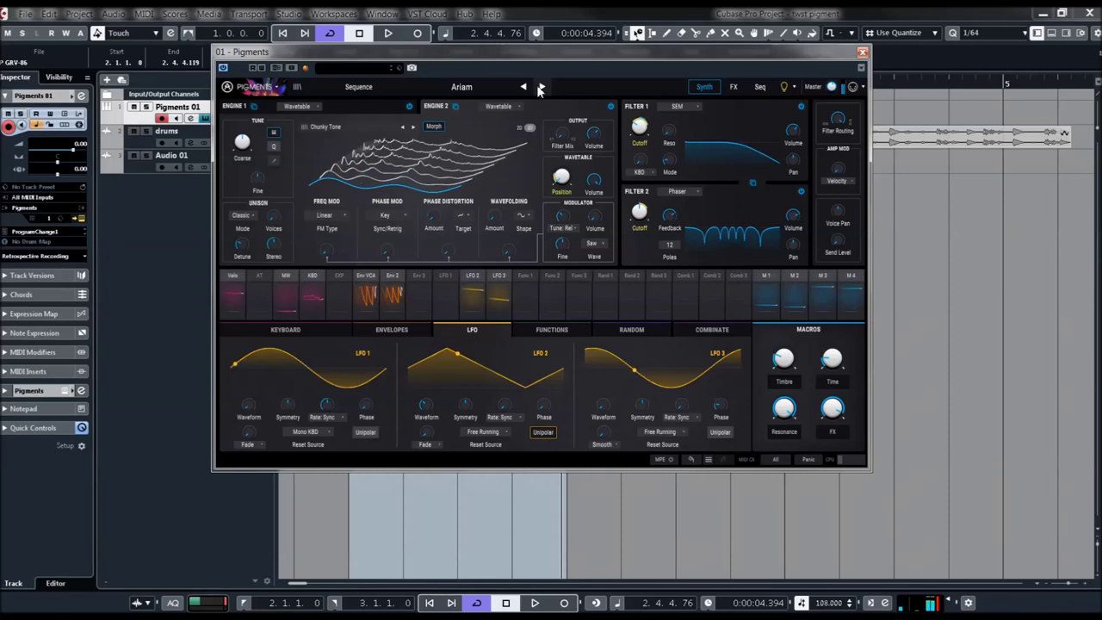
Load the Electric Mich preset and adjust its Filter 1 cutoff
click(477, 86)
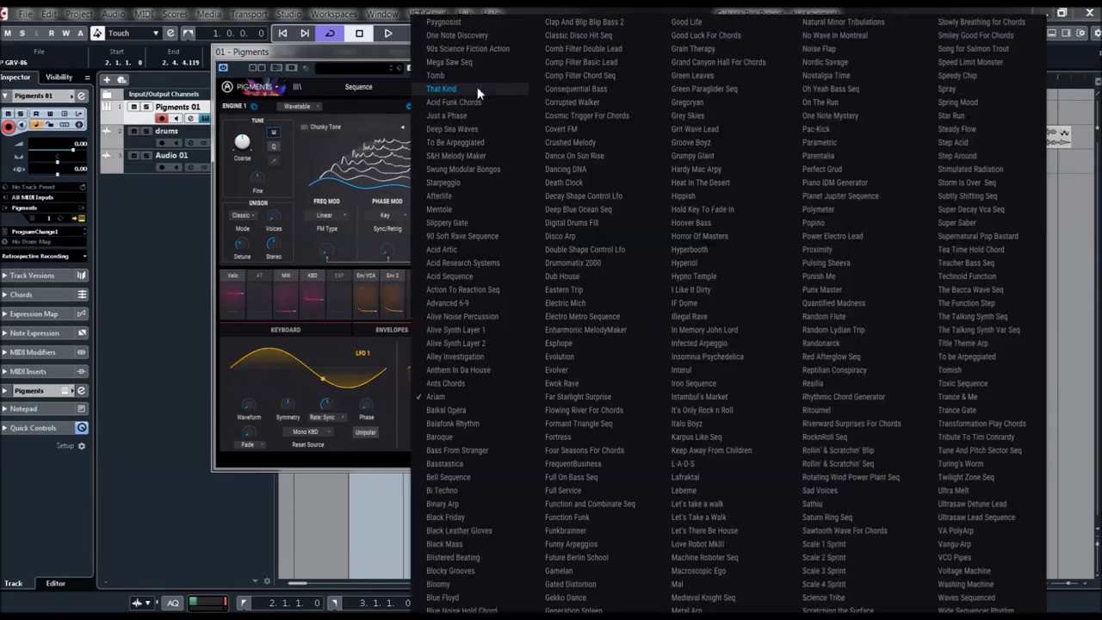
click(586, 303)
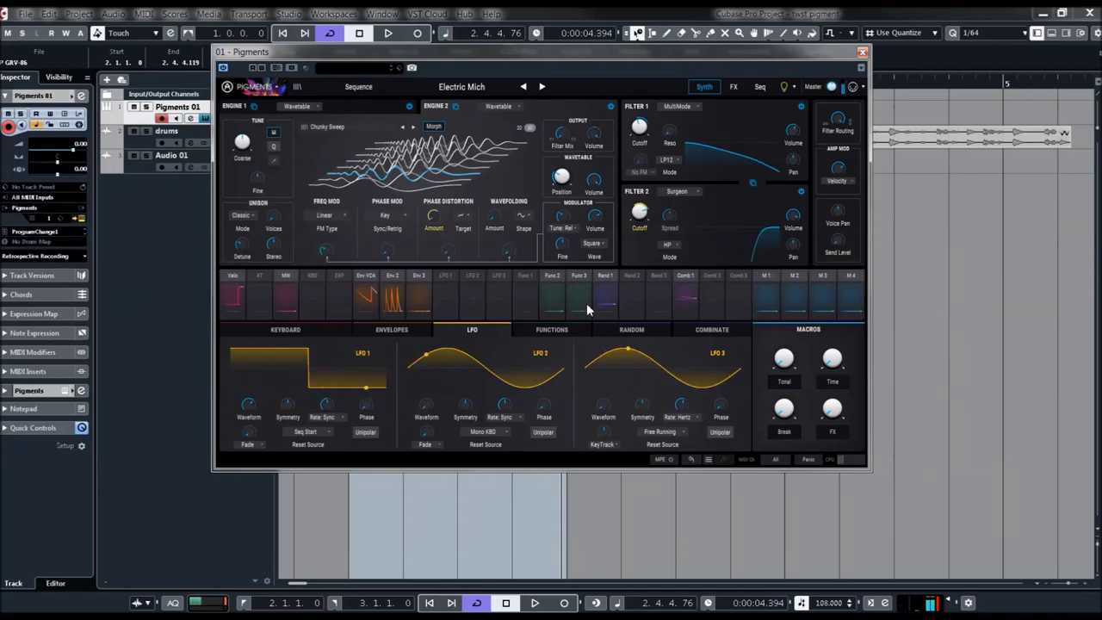
drag(639, 127, 639, 117)
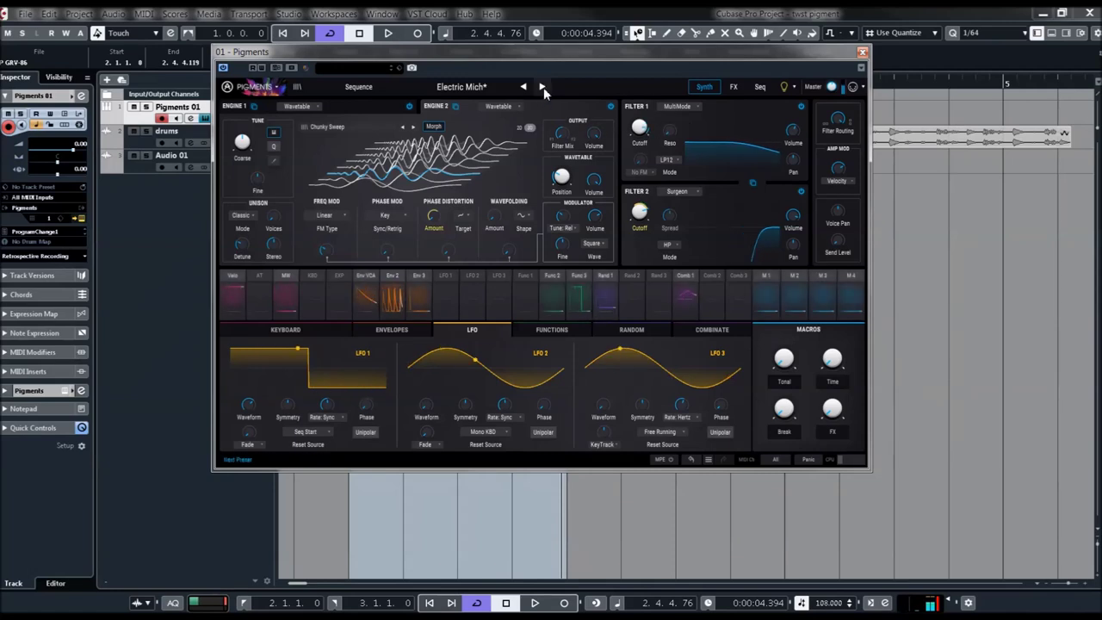
Audition the Electro Metro Sequence, Enharmonic MelodyMaker and Esphope presets, adjusting the Filter 1 cutoff on Esphope
click(542, 87)
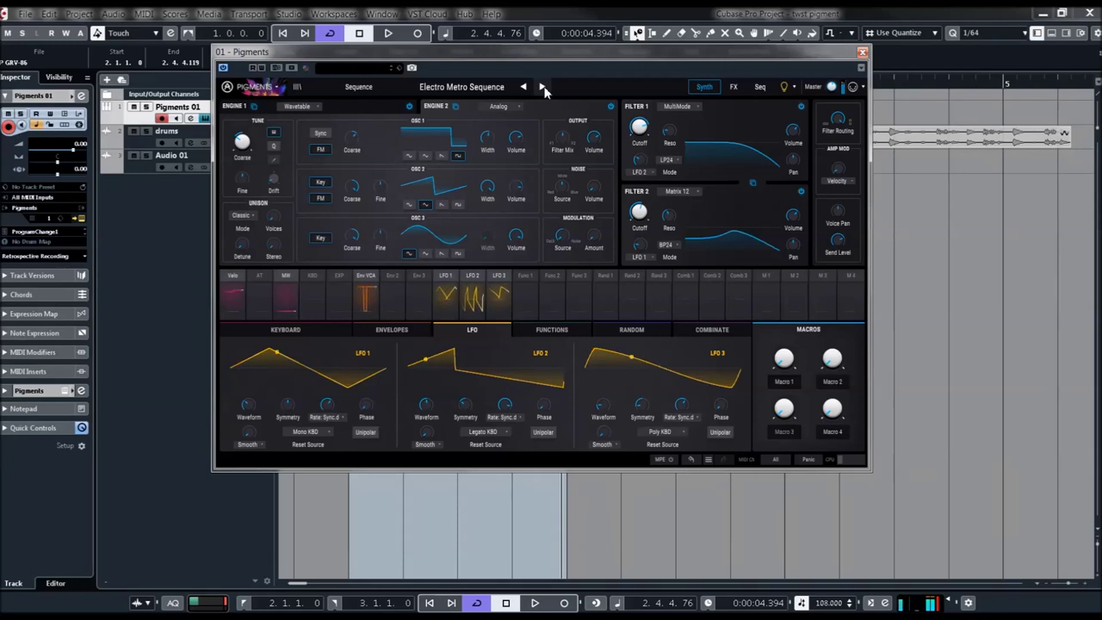
click(542, 87)
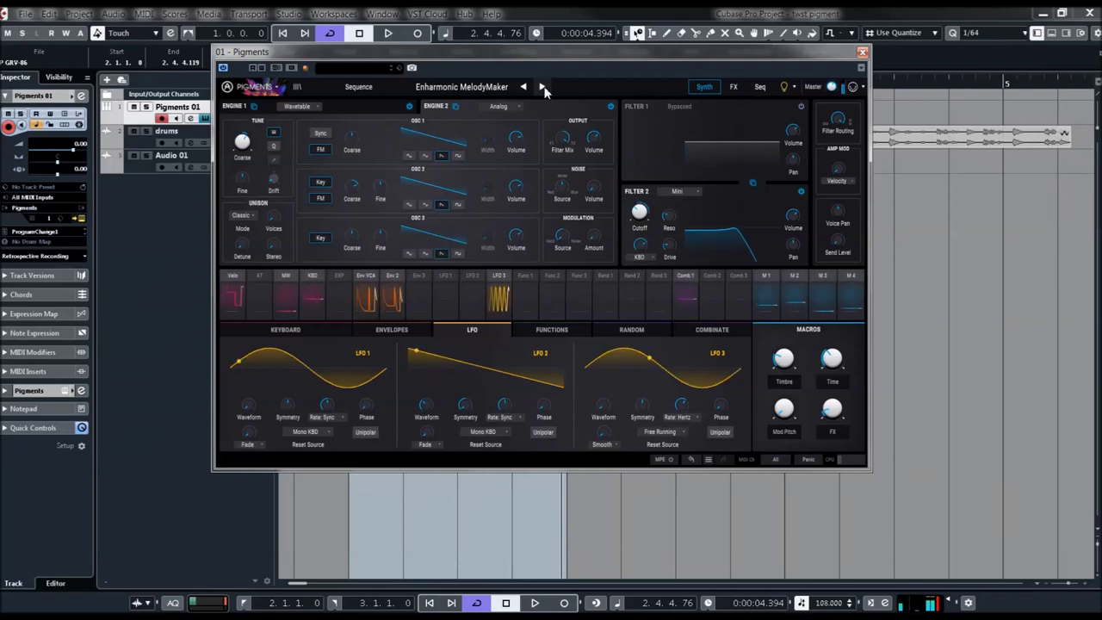
click(543, 88)
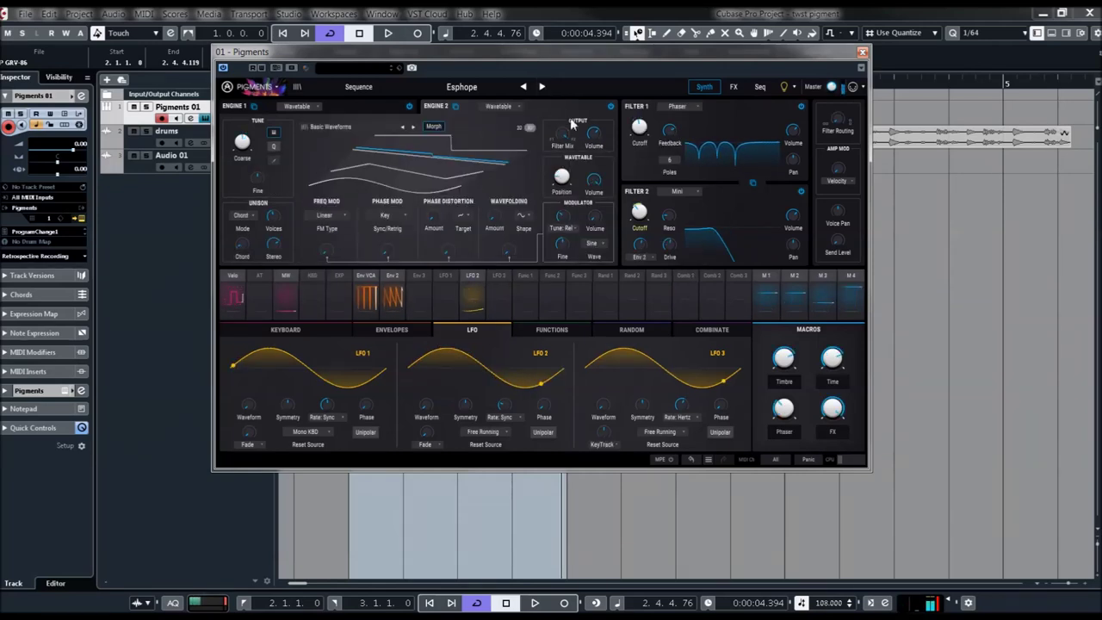
drag(639, 127, 639, 112)
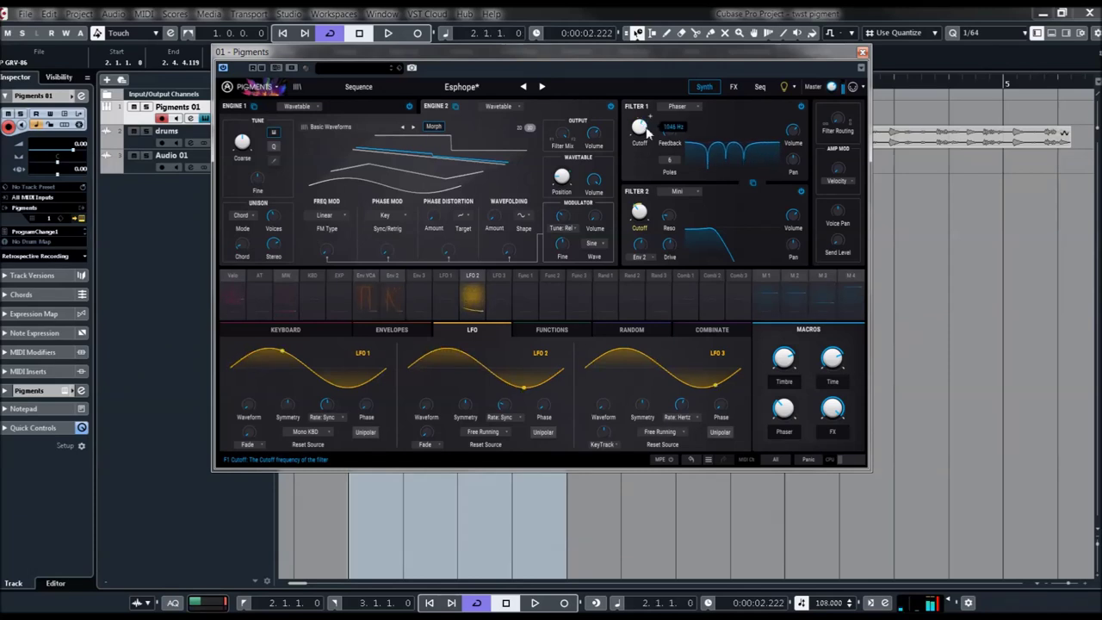
Audition the Esphope and Flowing River For Chords presets over the looping drums and stop playback
key(space)
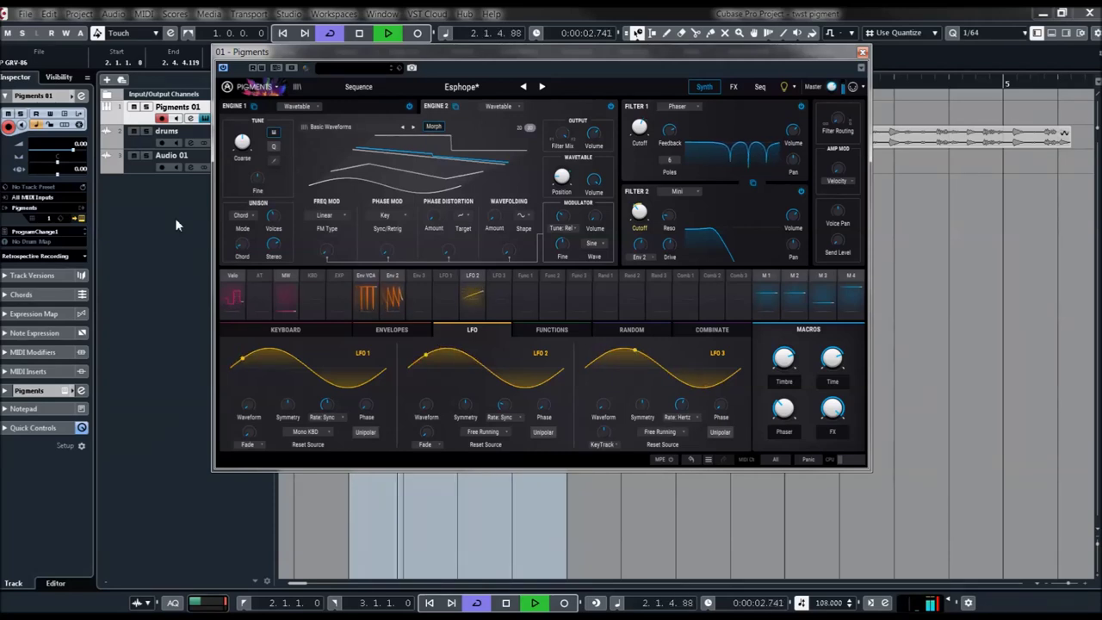
click(476, 87)
click(567, 417)
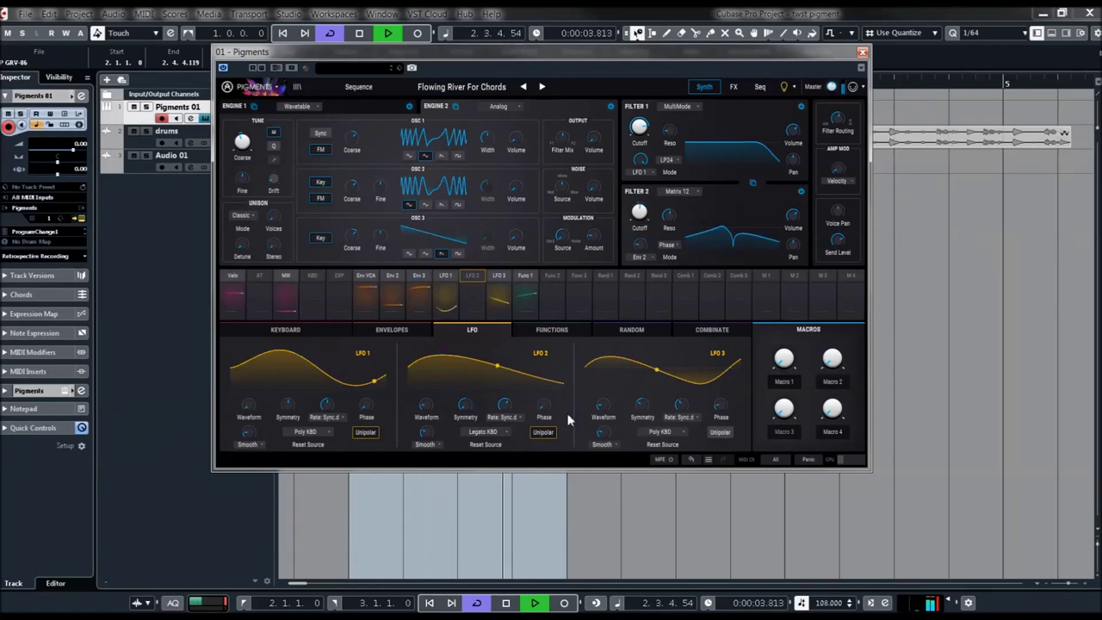
key(space)
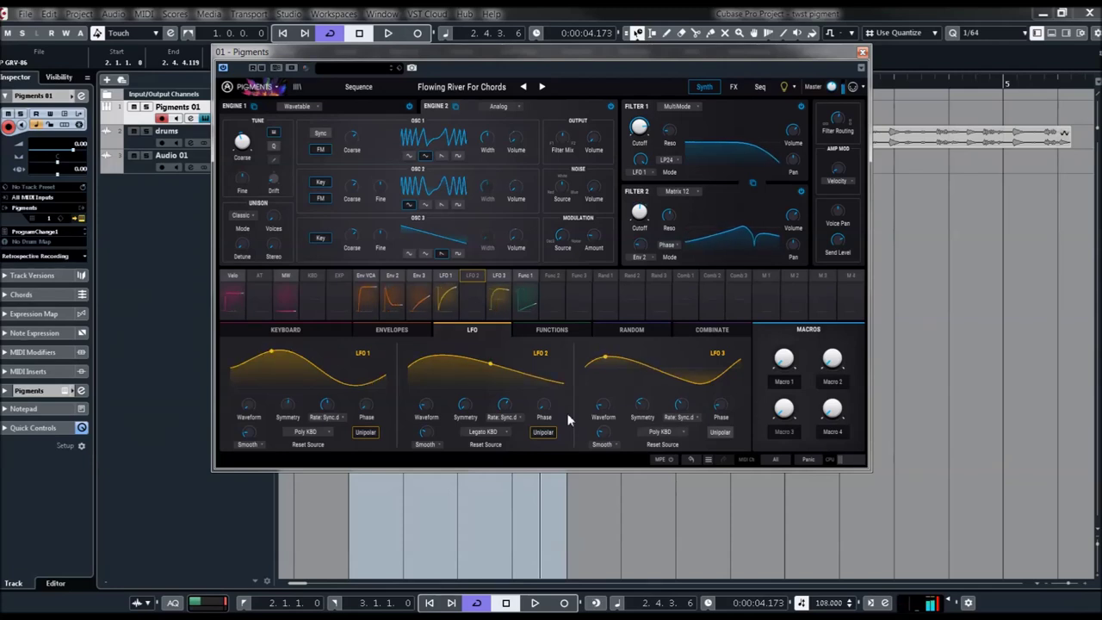
Audition the Formant Triangle Seq and Fortress presets, adjusting the Filter 1 cutoff on Fortress
click(543, 87)
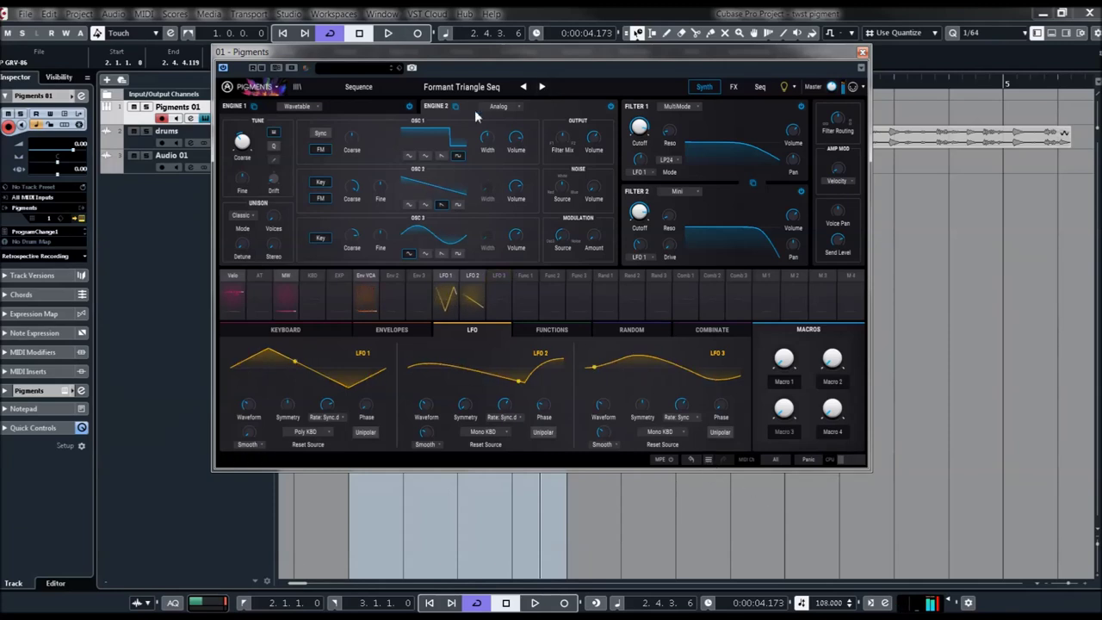
click(542, 87)
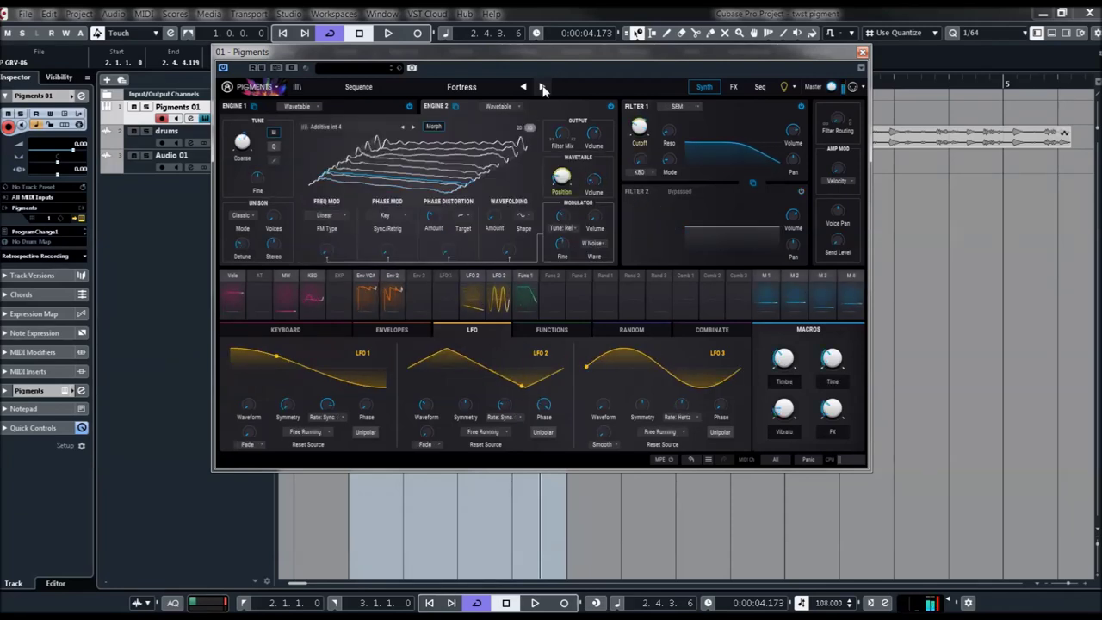
mouse_move(639, 129)
mouse_down()
mouse_move(650, 117)
mouse_move(644, 133)
mouse_up()
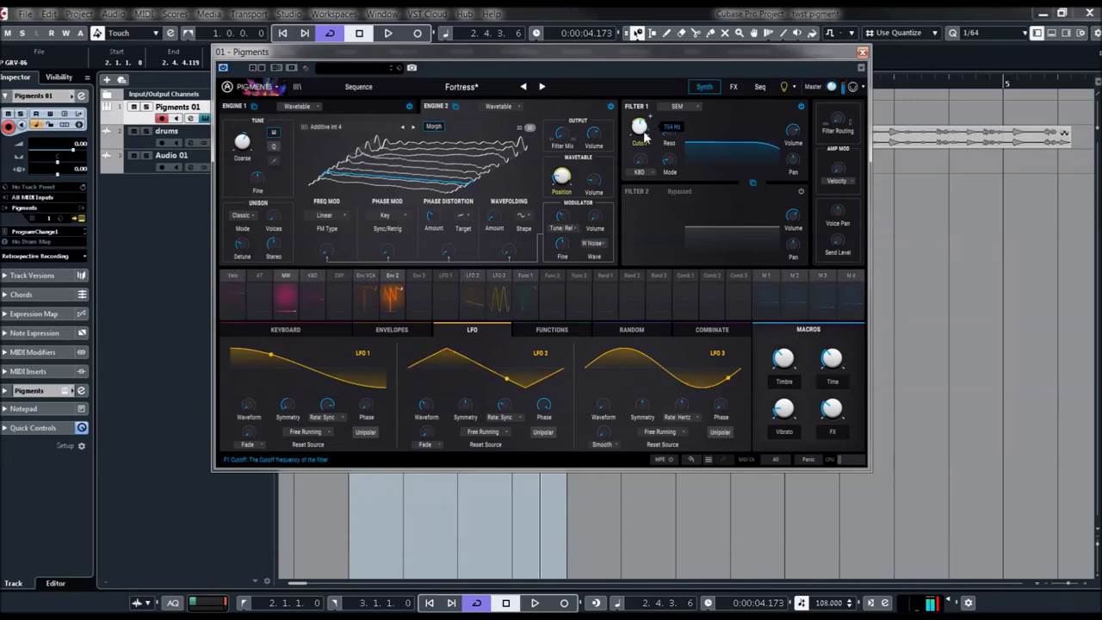
Audition the Function and Combinate Seq, Function Funk, Funny Arpeggios and Gated Distortion presets
click(463, 90)
click(564, 506)
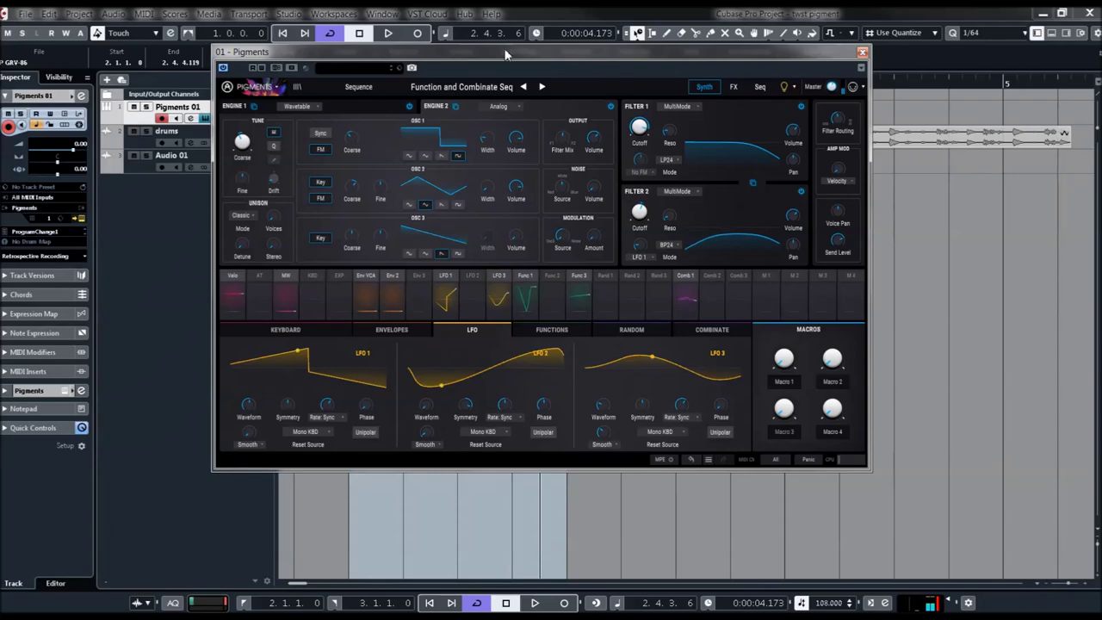
click(541, 87)
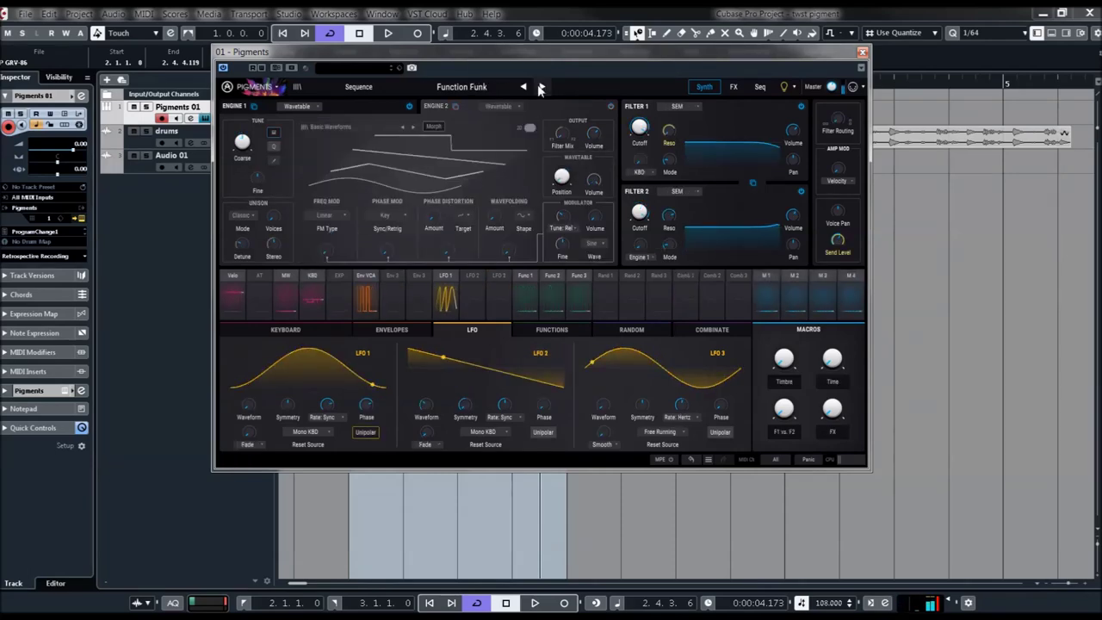
click(483, 87)
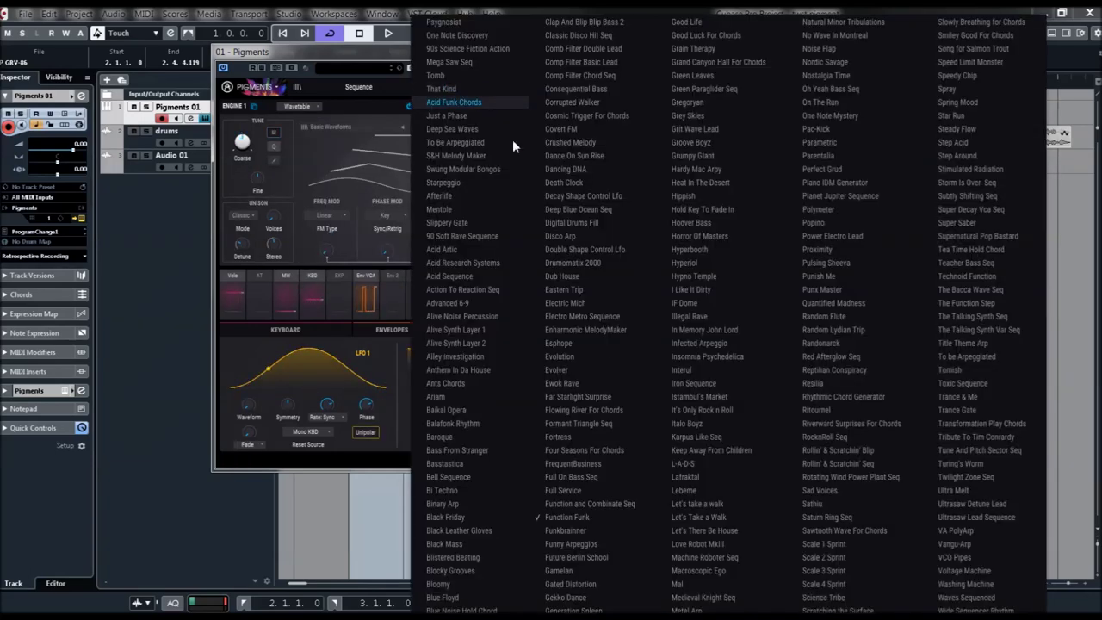
click(566, 545)
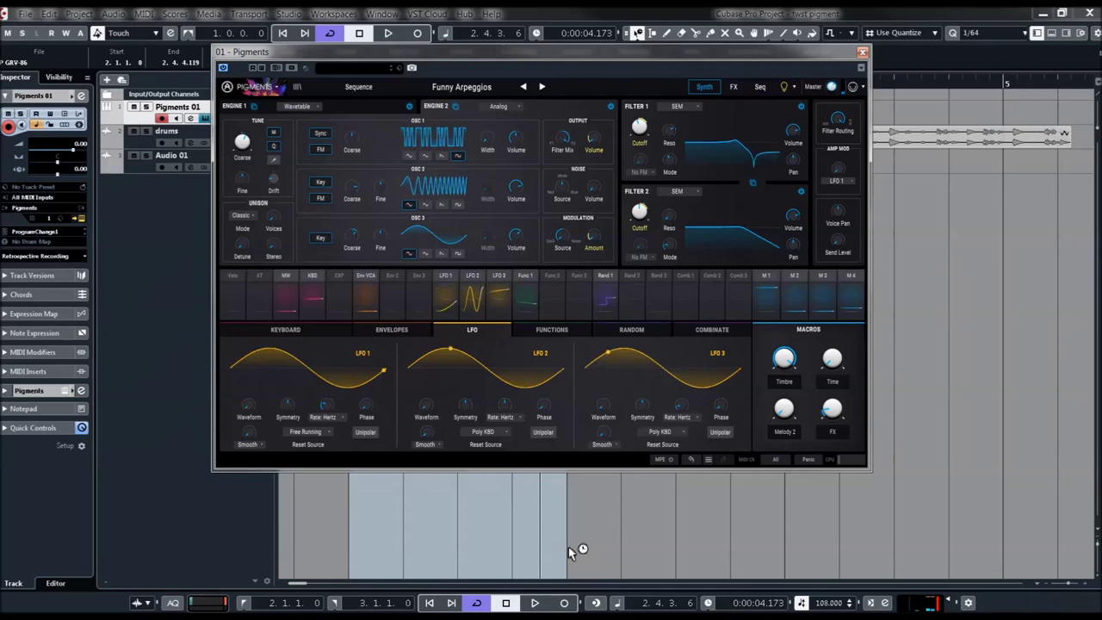
click(459, 86)
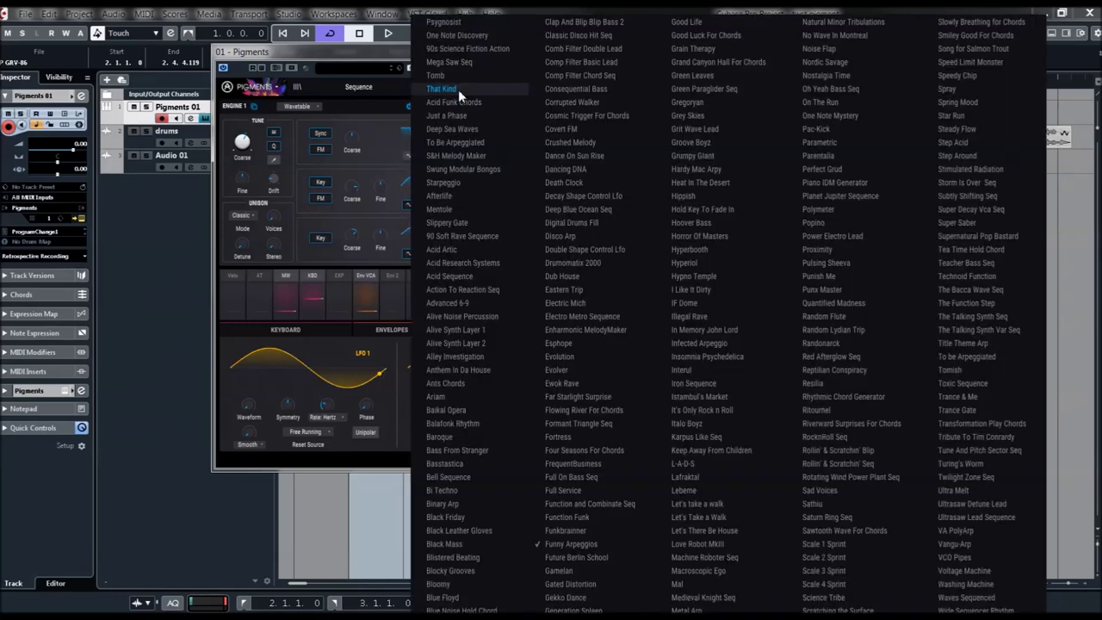
click(556, 584)
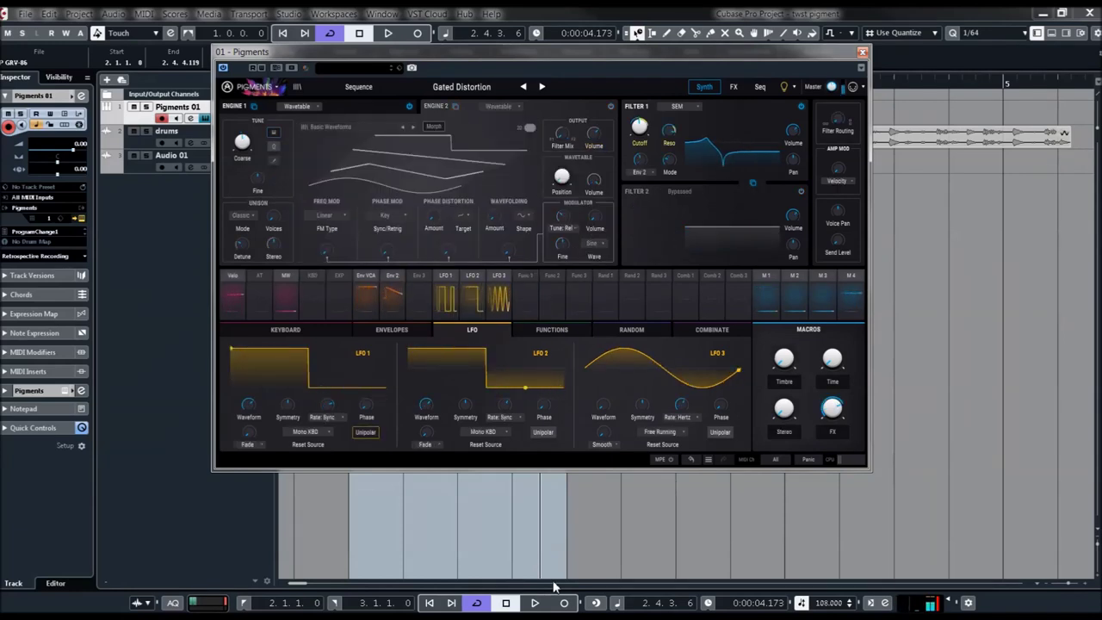
Audition the Generative Granular Arp preset and load the Glockenspiel Arp preset
click(467, 84)
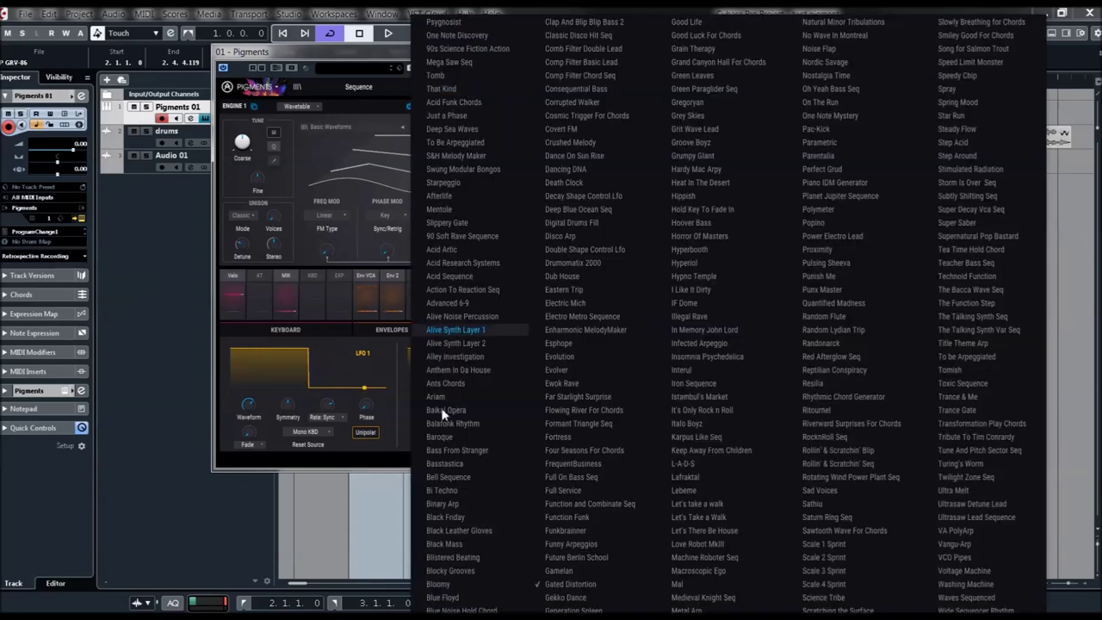
scroll(621, 321, down, 3)
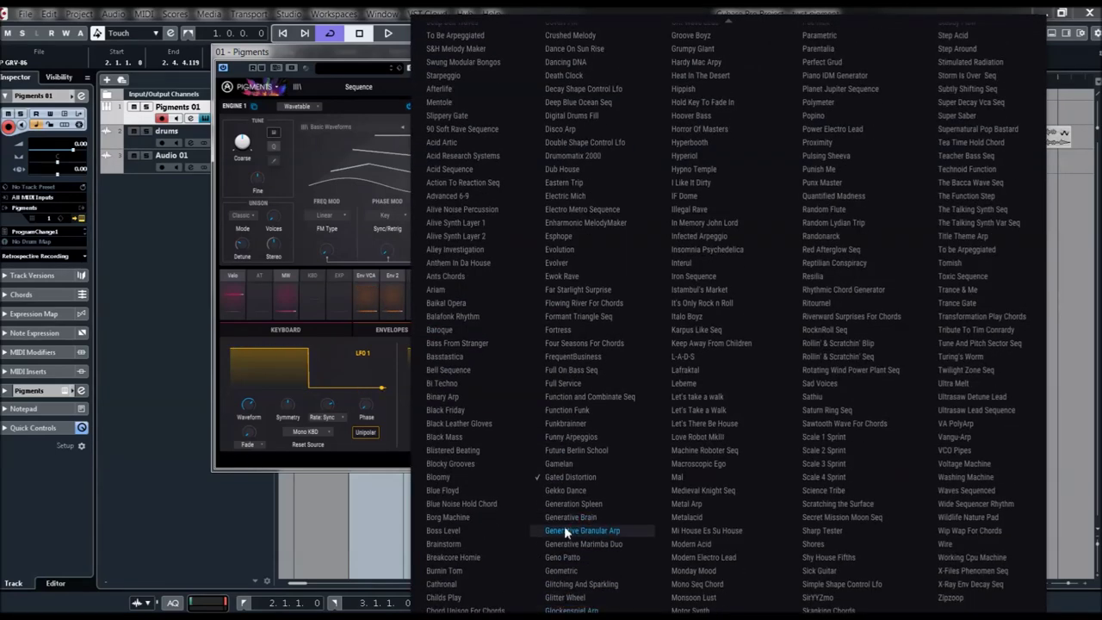
click(564, 531)
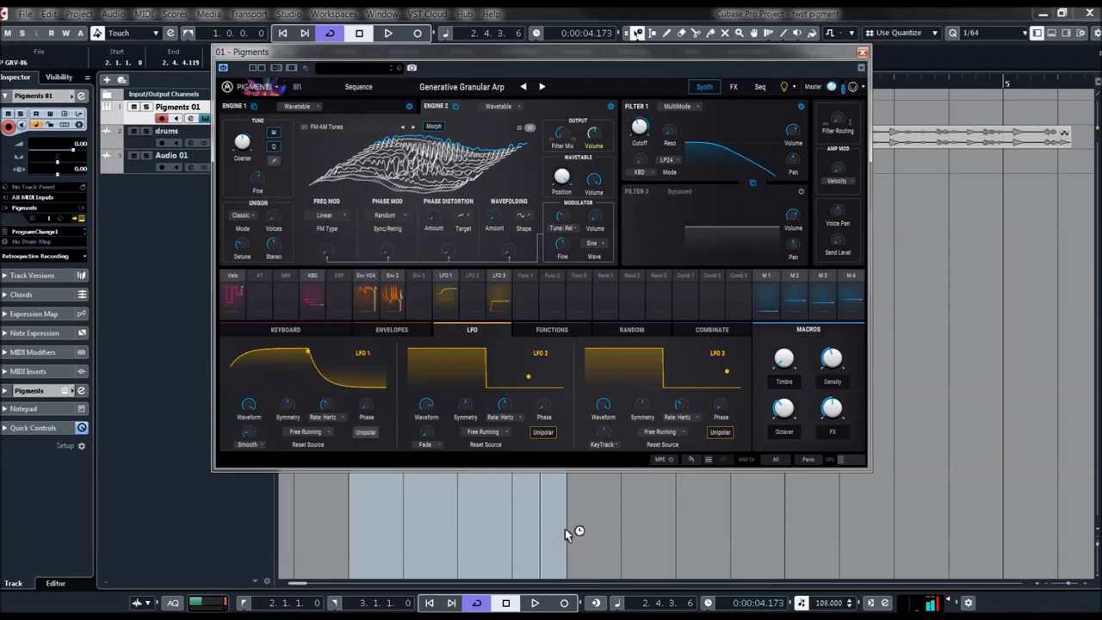
click(467, 88)
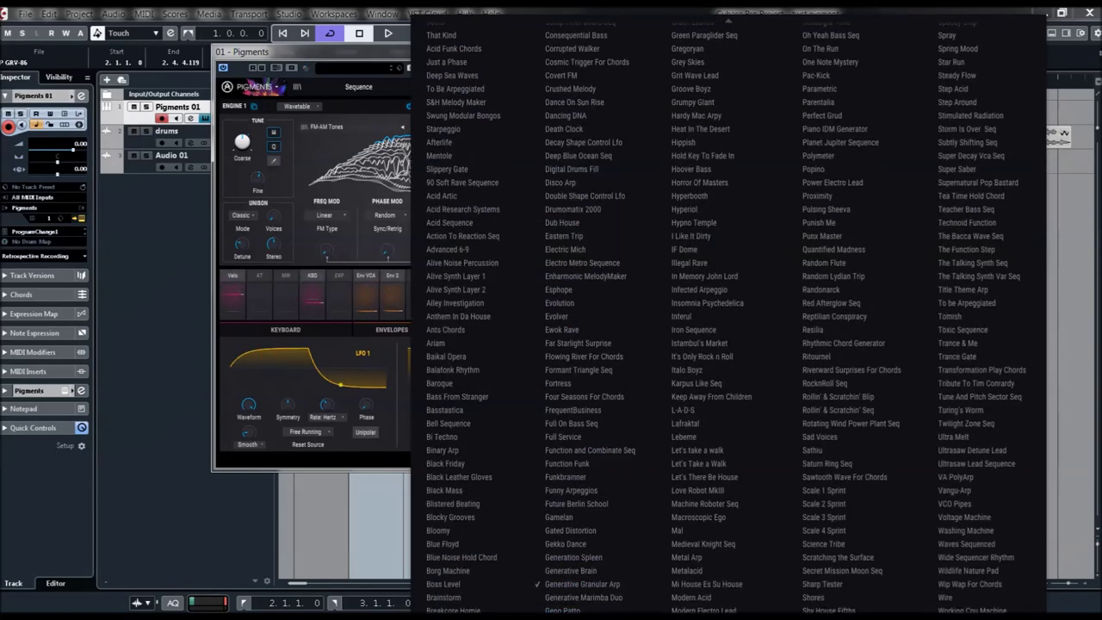
scroll(574, 603, down, 3)
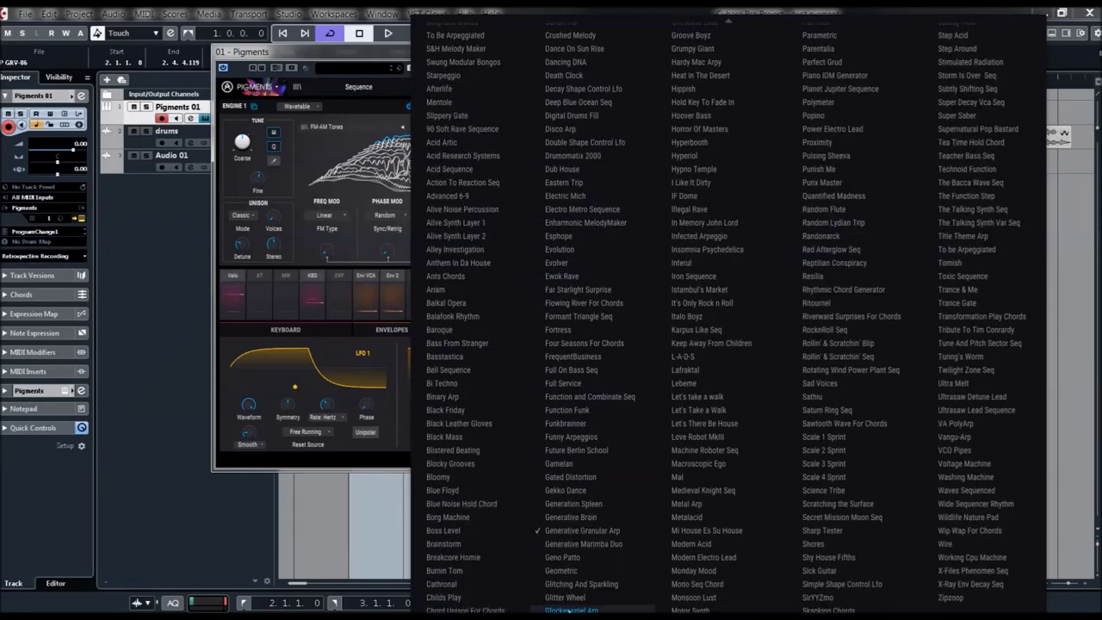
click(566, 604)
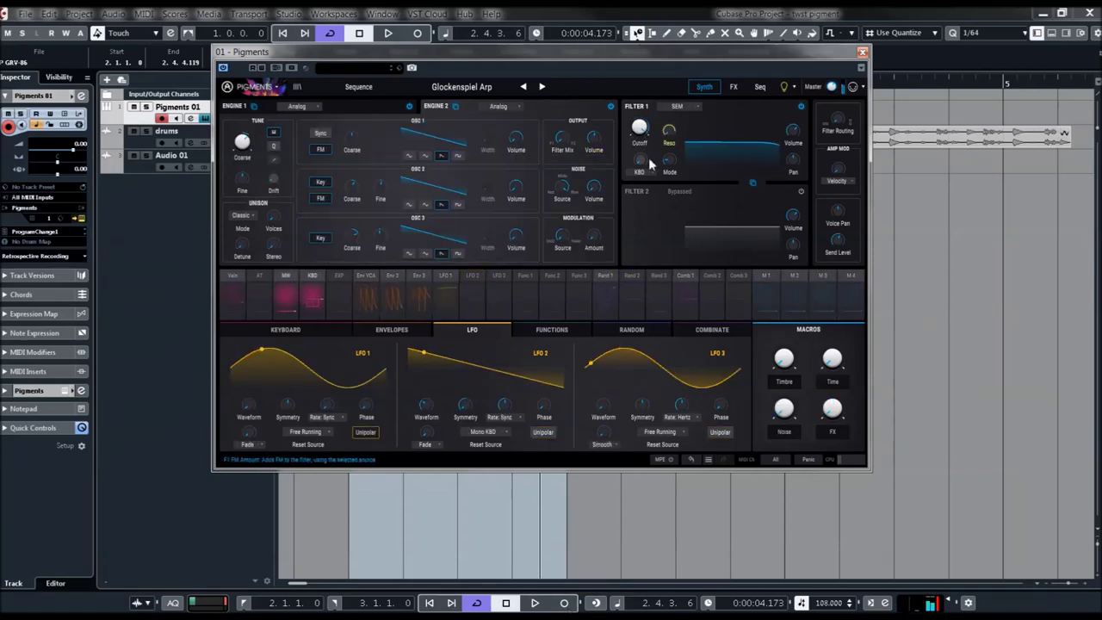
Adjust Filter 1's resonance on Glockenspiel Arp and change the filter's type to LowPassGate
scroll(680, 127, up, 2)
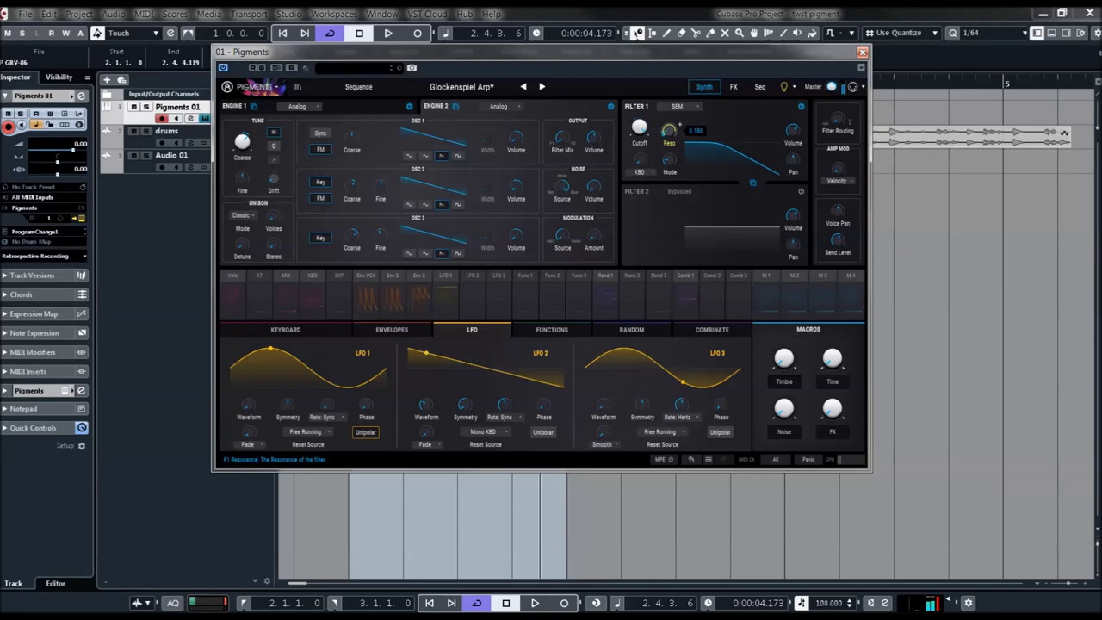
click(675, 108)
click(677, 134)
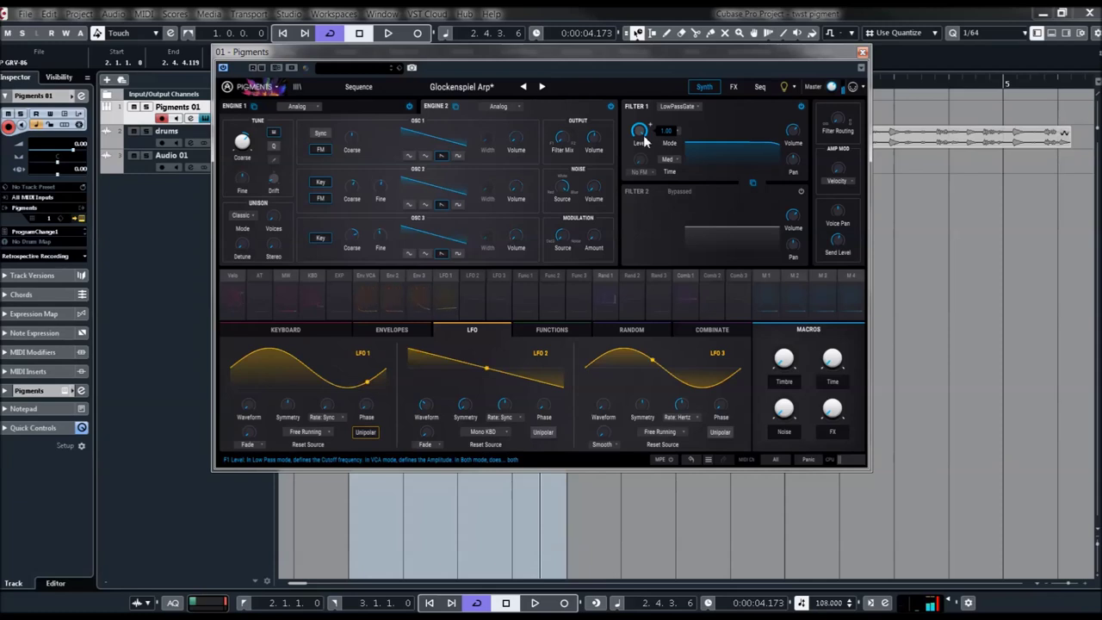
Audition the Golden Skies and Drumomatix 2000 presets and load the On The Run preset
click(543, 87)
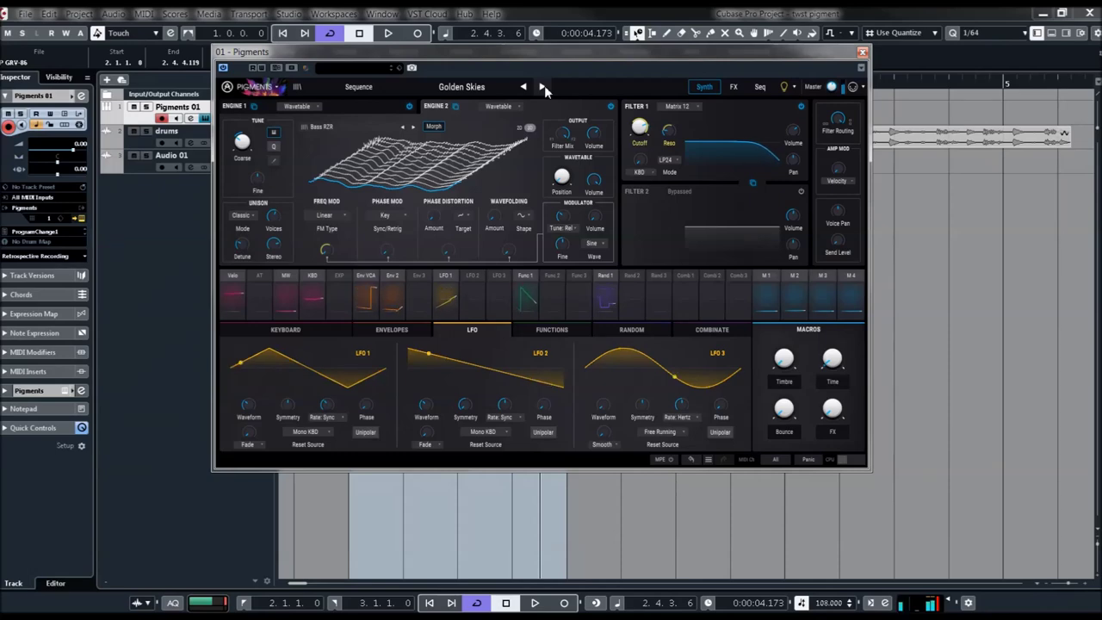
click(474, 88)
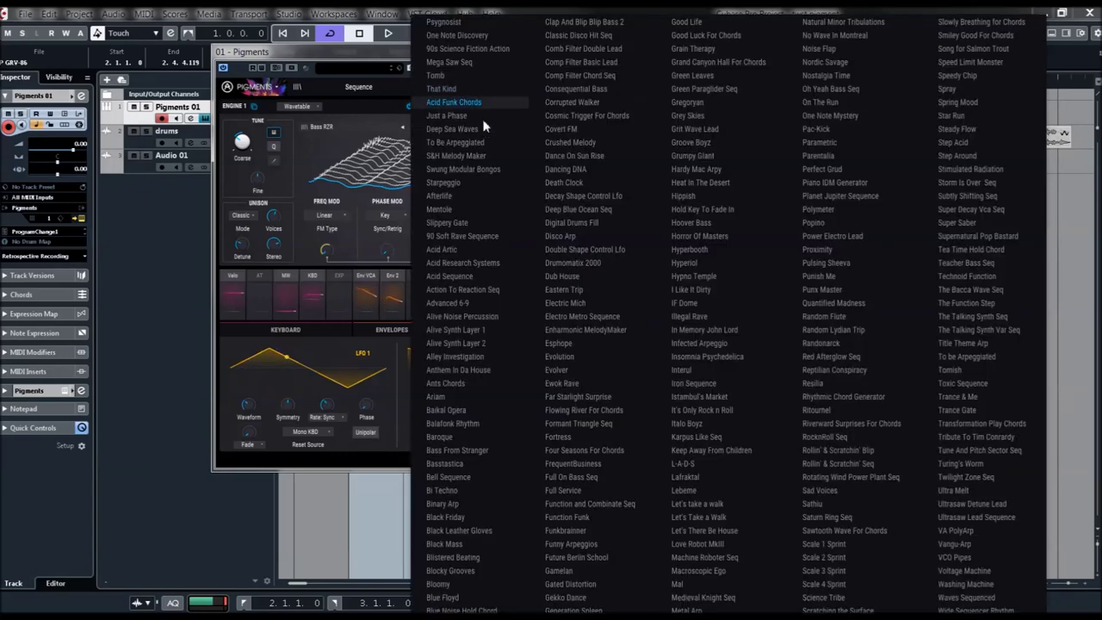
click(586, 263)
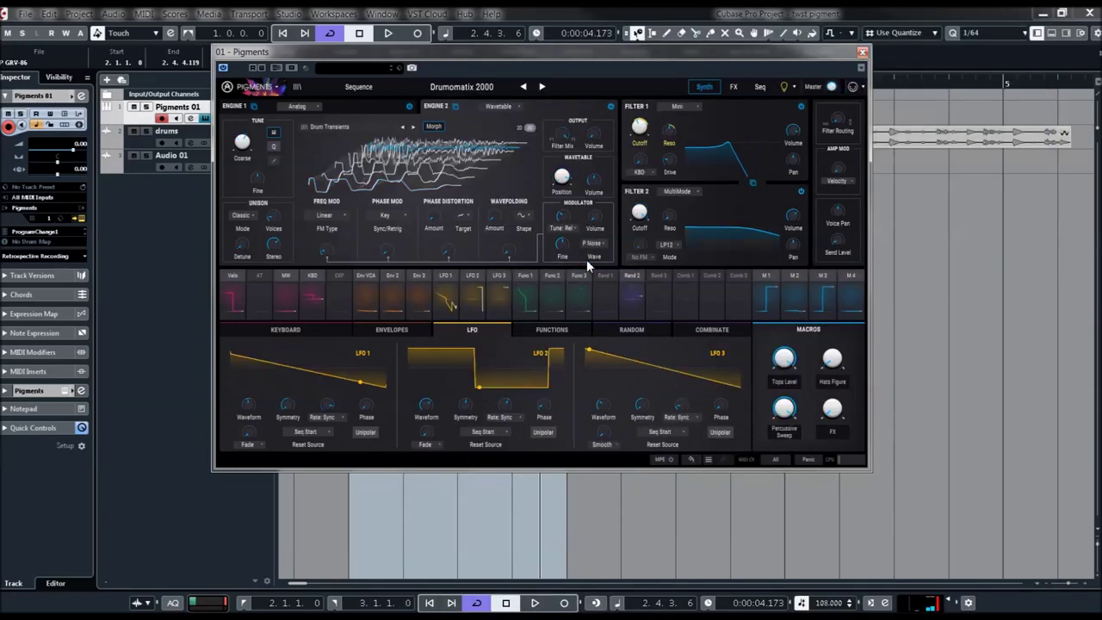
click(462, 87)
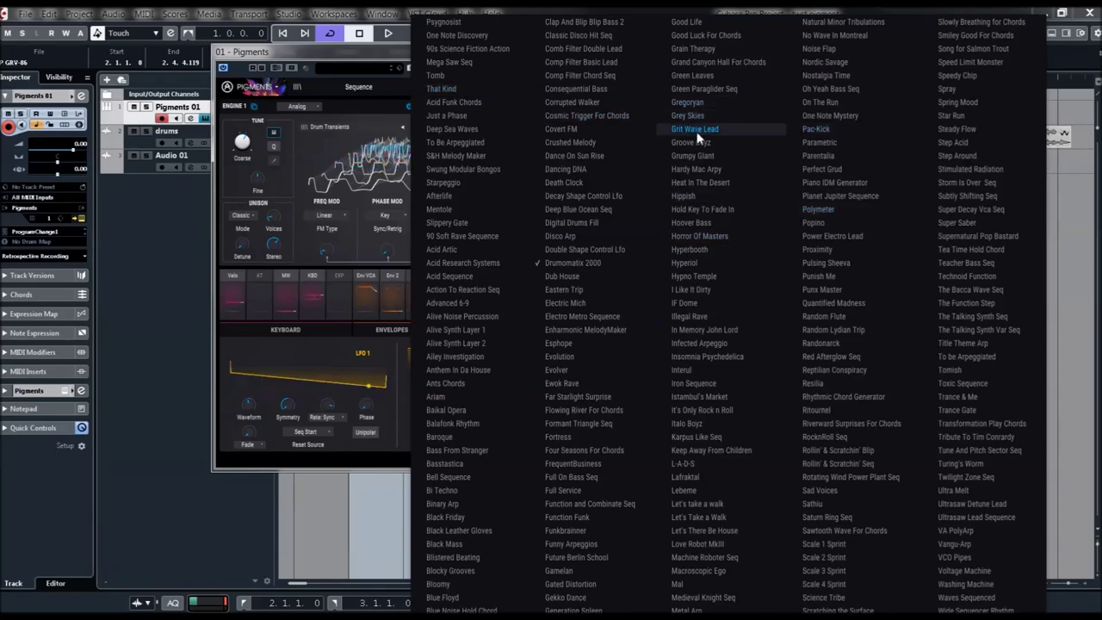
click(829, 104)
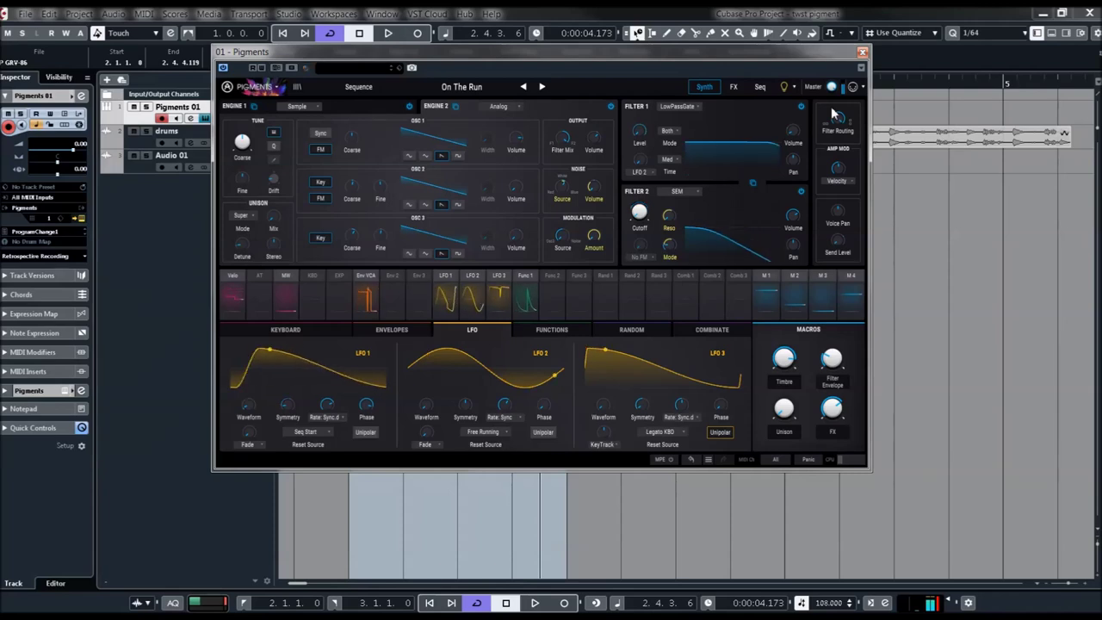
On the On The Run preset, inspect Filter 2's cutoff and the mod wheel's modulation routing, and flatten the velocity curve at its maximum
click(638, 225)
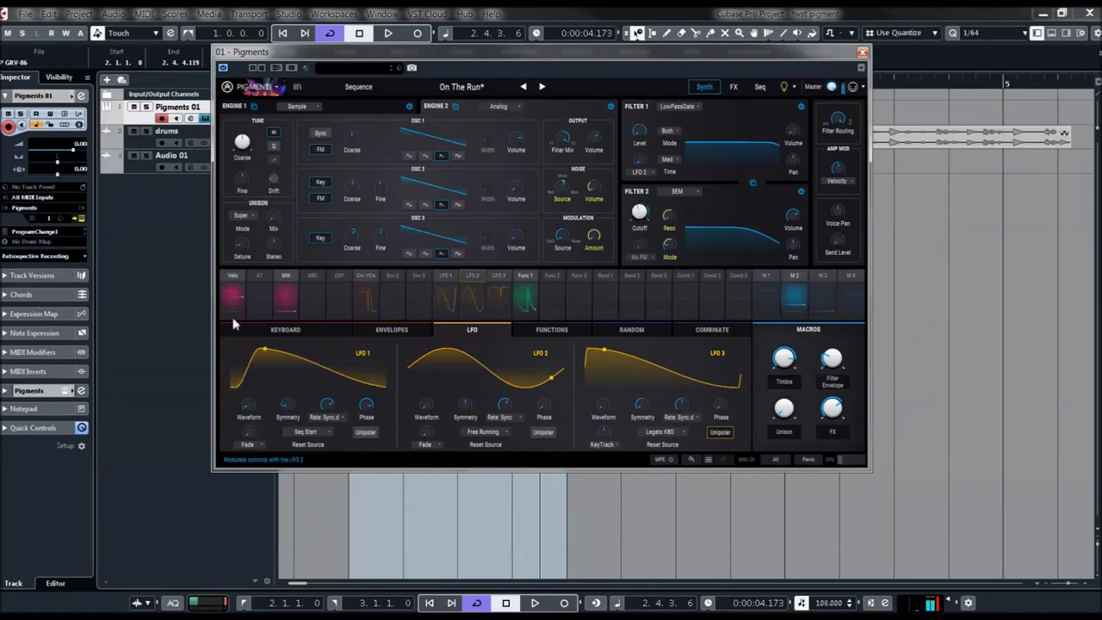
click(290, 273)
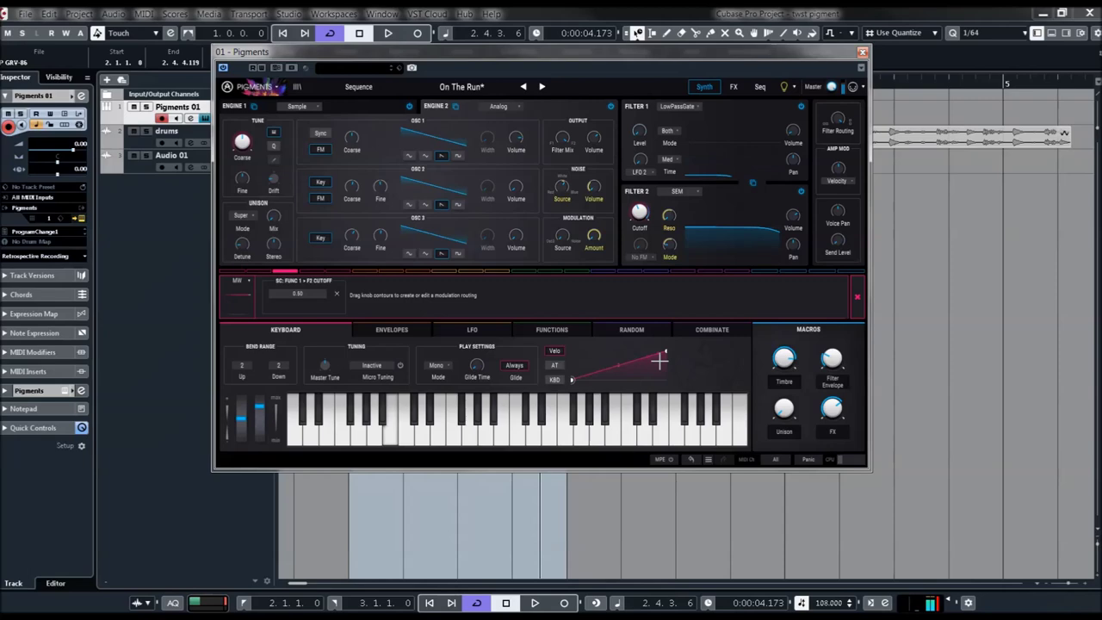
drag(572, 380, 576, 340)
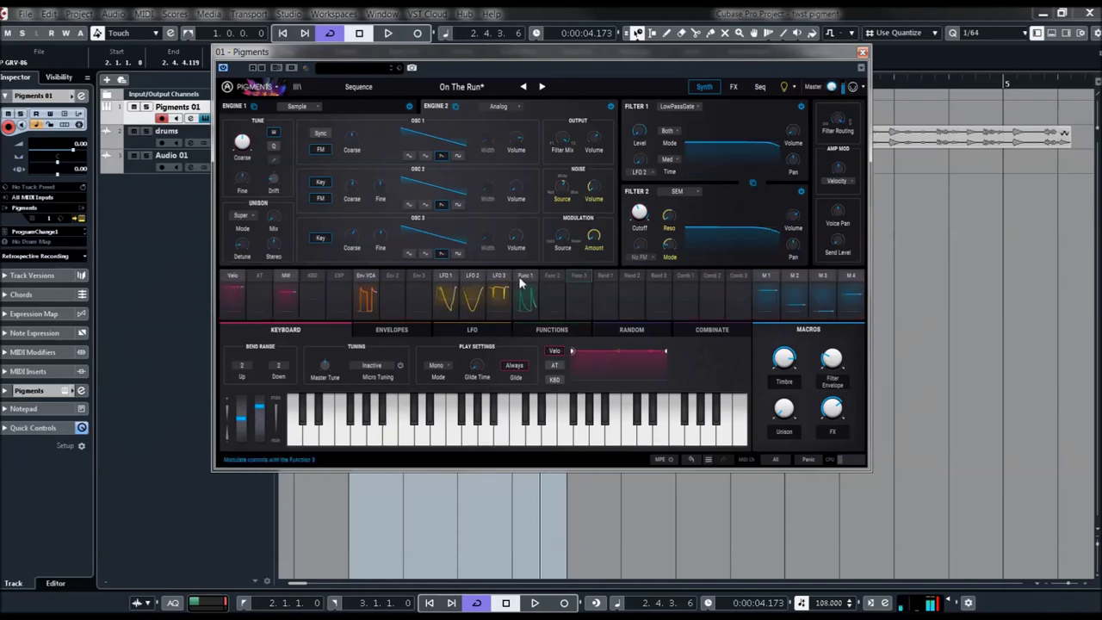
Audition the Rollin' & Scratchin' Seq and Technoid Function presets
click(465, 88)
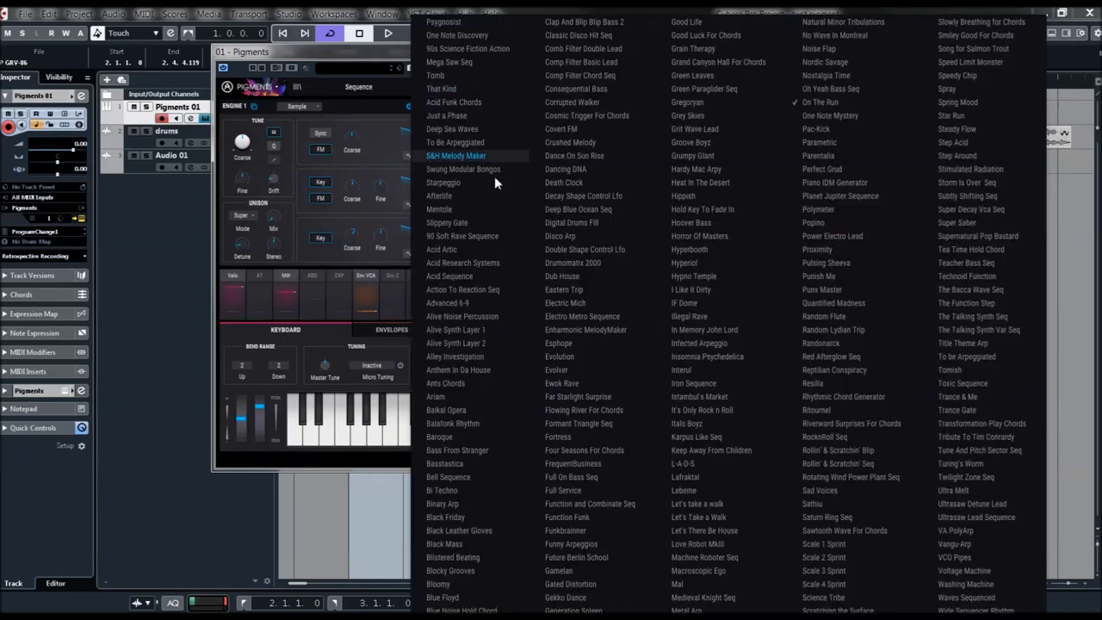
click(835, 463)
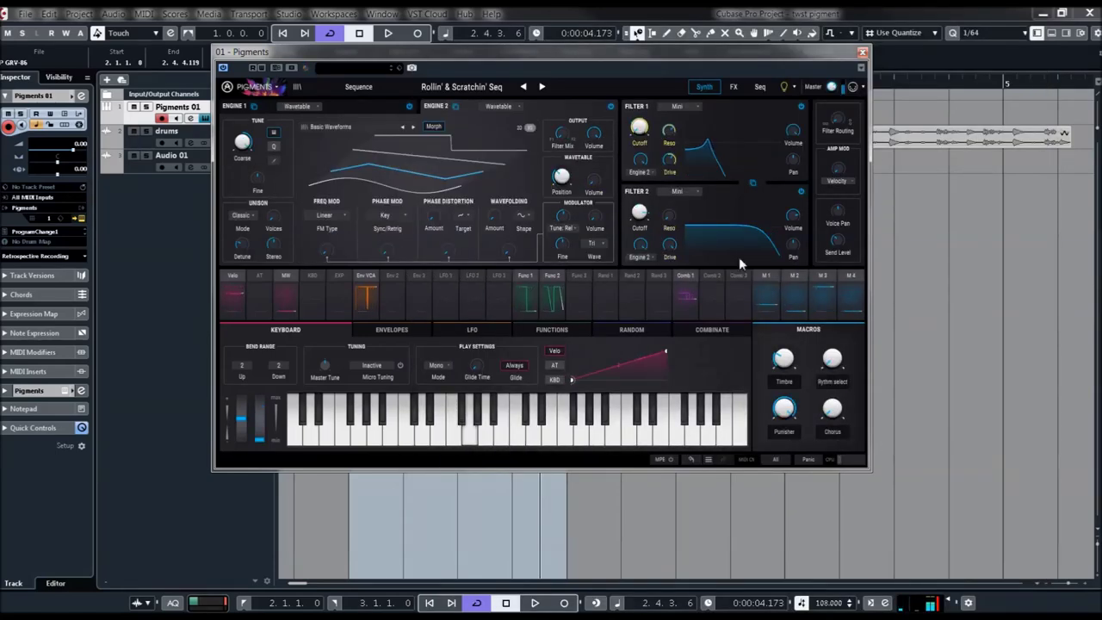
click(443, 87)
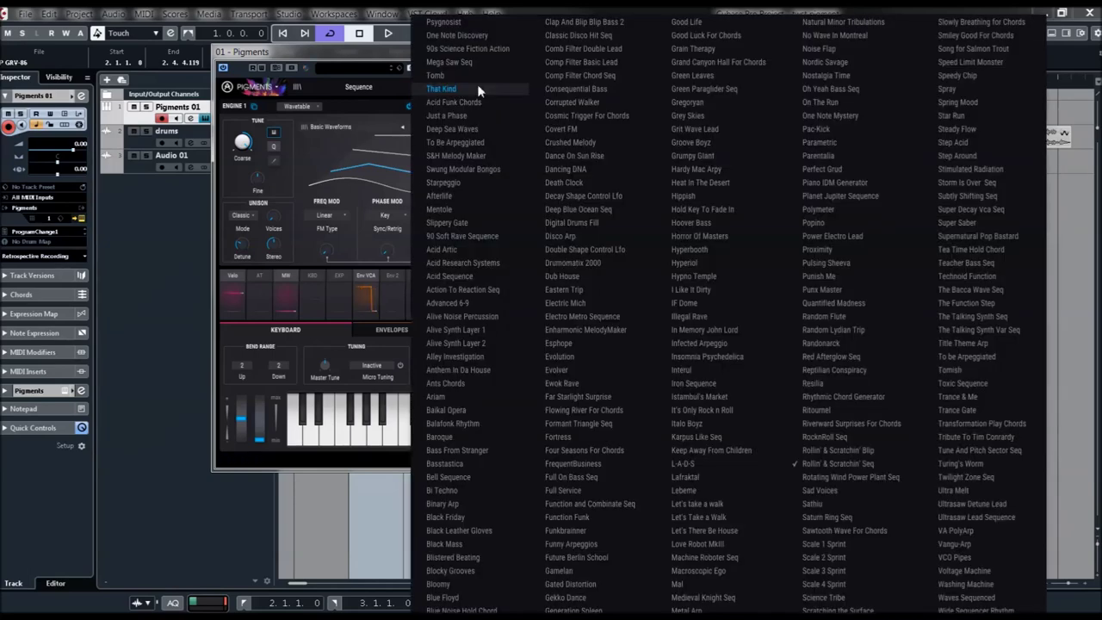
click(962, 276)
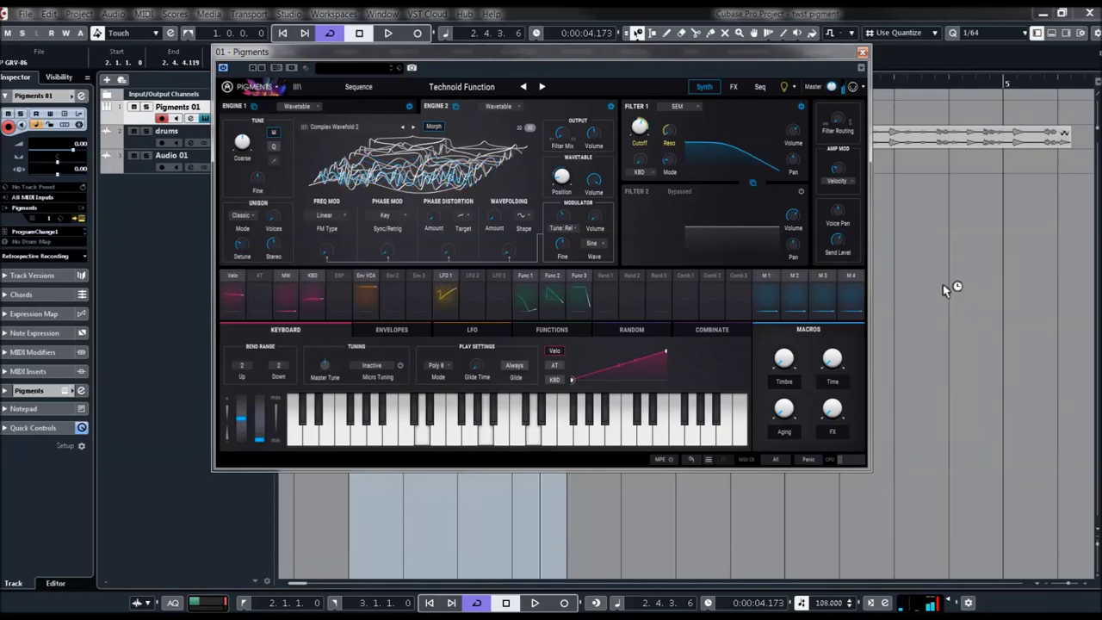
scroll(655, 129, up, 3)
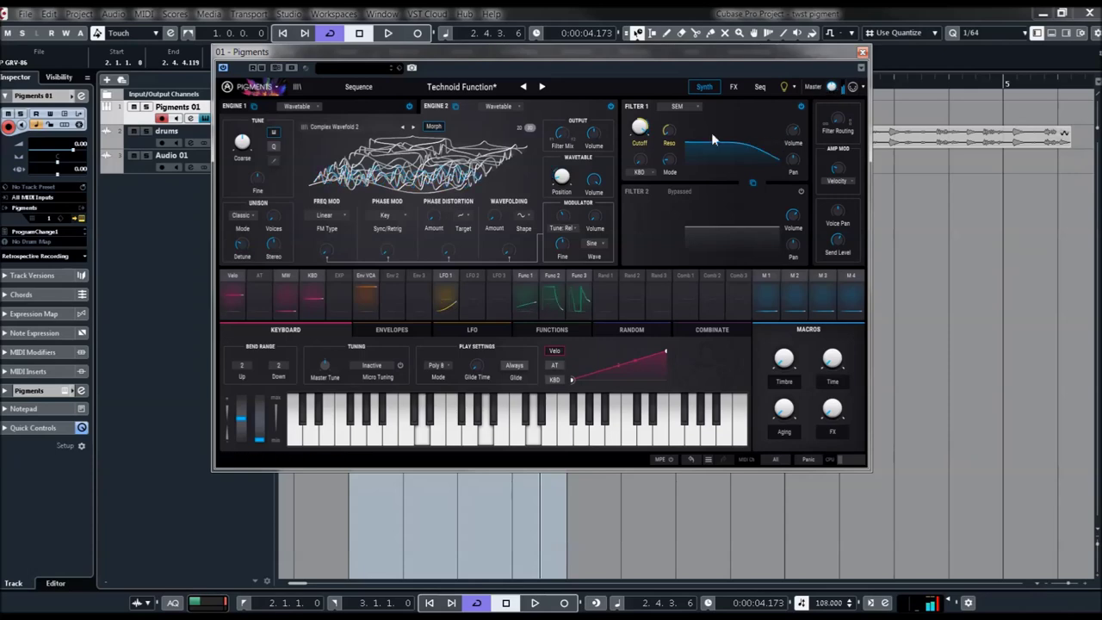
Load the Trance Gate preset and adjust Filter 1's cutoff while auditioning it
click(436, 86)
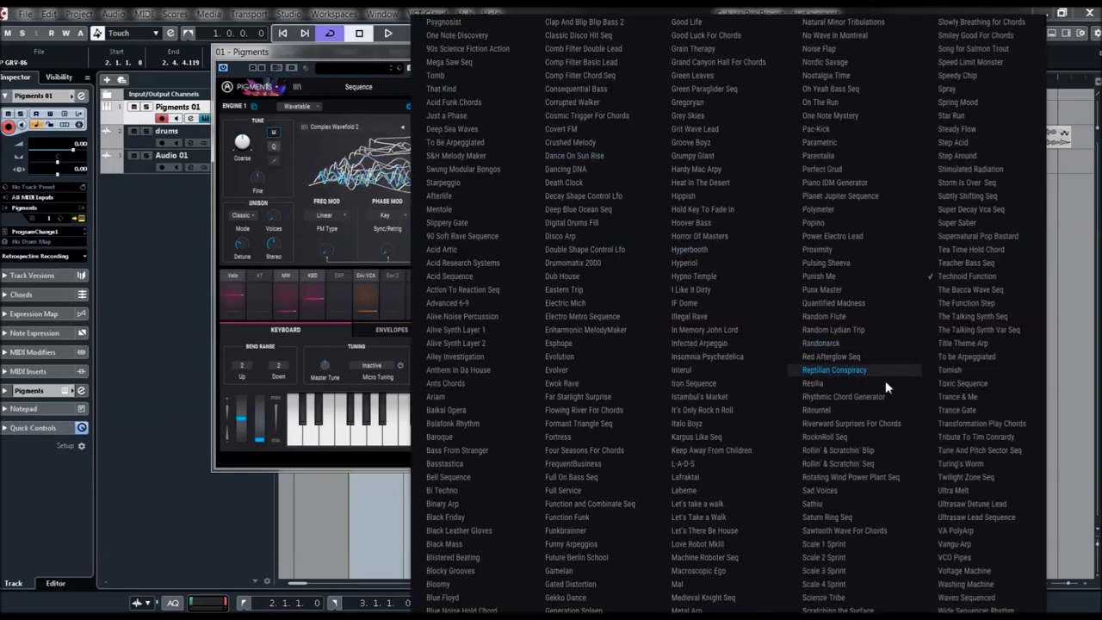
click(979, 422)
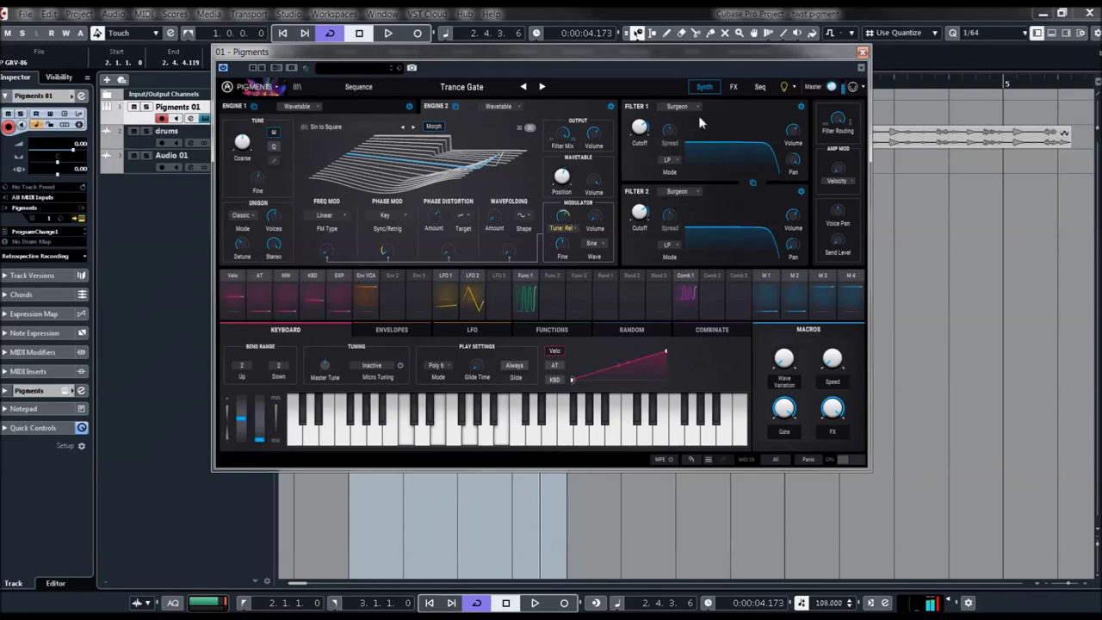
drag(639, 127, 639, 118)
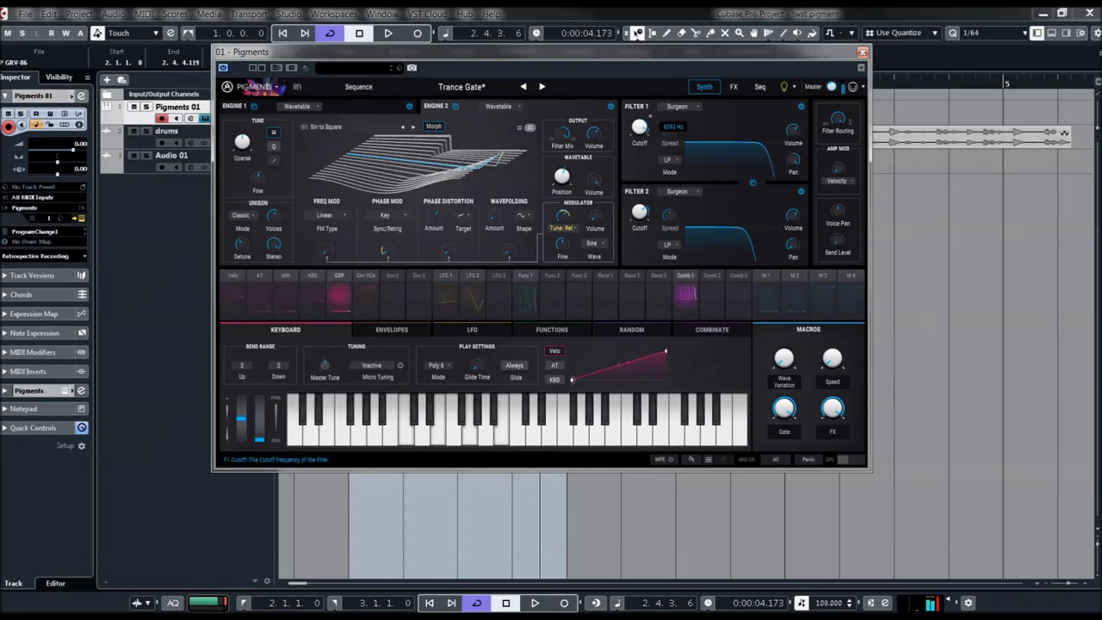
Load the Ultrasaw Lead Sequence preset and set Filter 1's cutoff to 20000 Hz
click(454, 86)
click(954, 518)
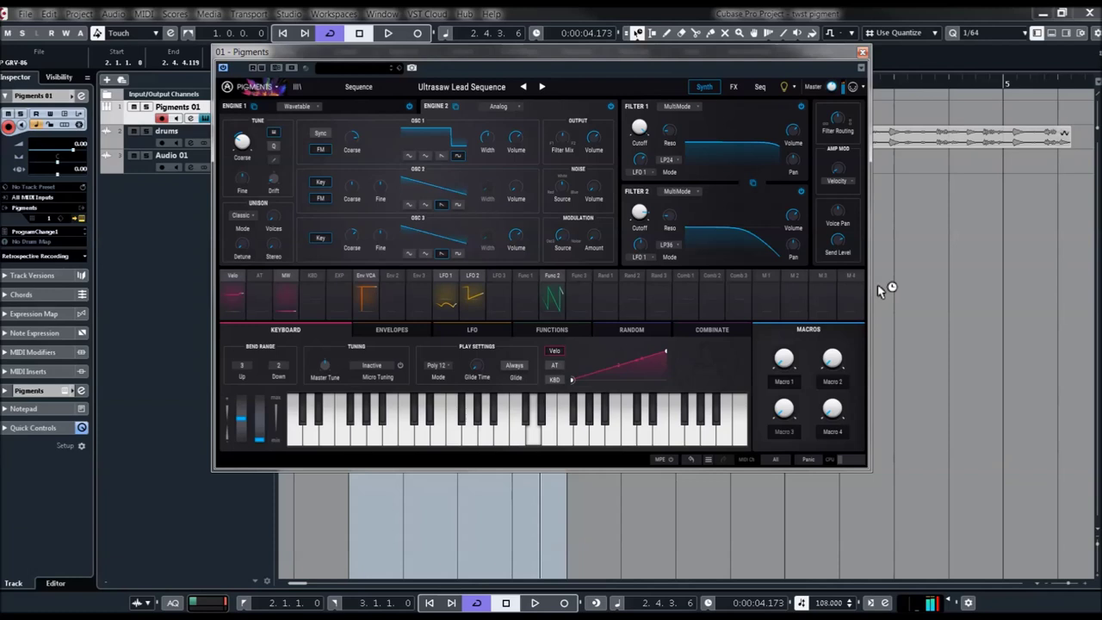
drag(640, 160, 638, 129)
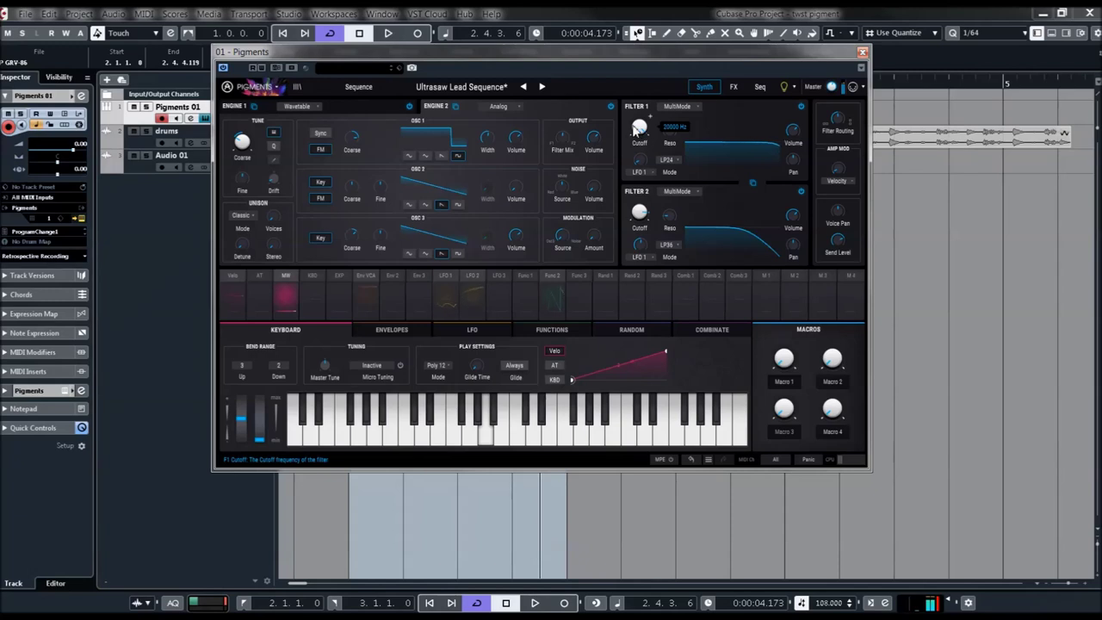